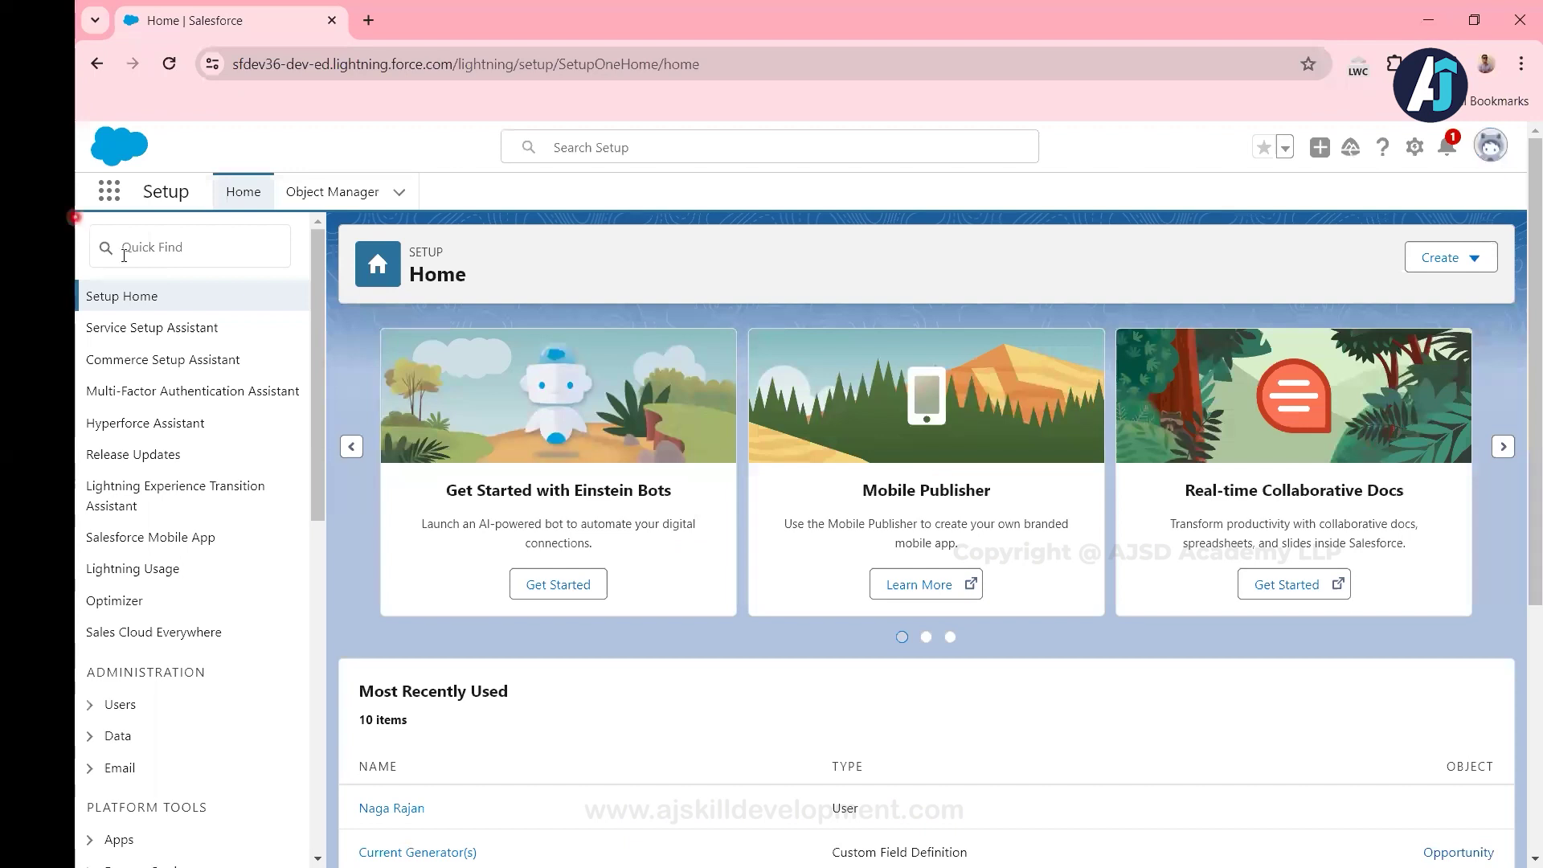
Find Territory Models in Setup and start a new territory from the Pan India Sales 2024 hierarchy.
{"action": "left_click", "coordinate": [207, 255]}
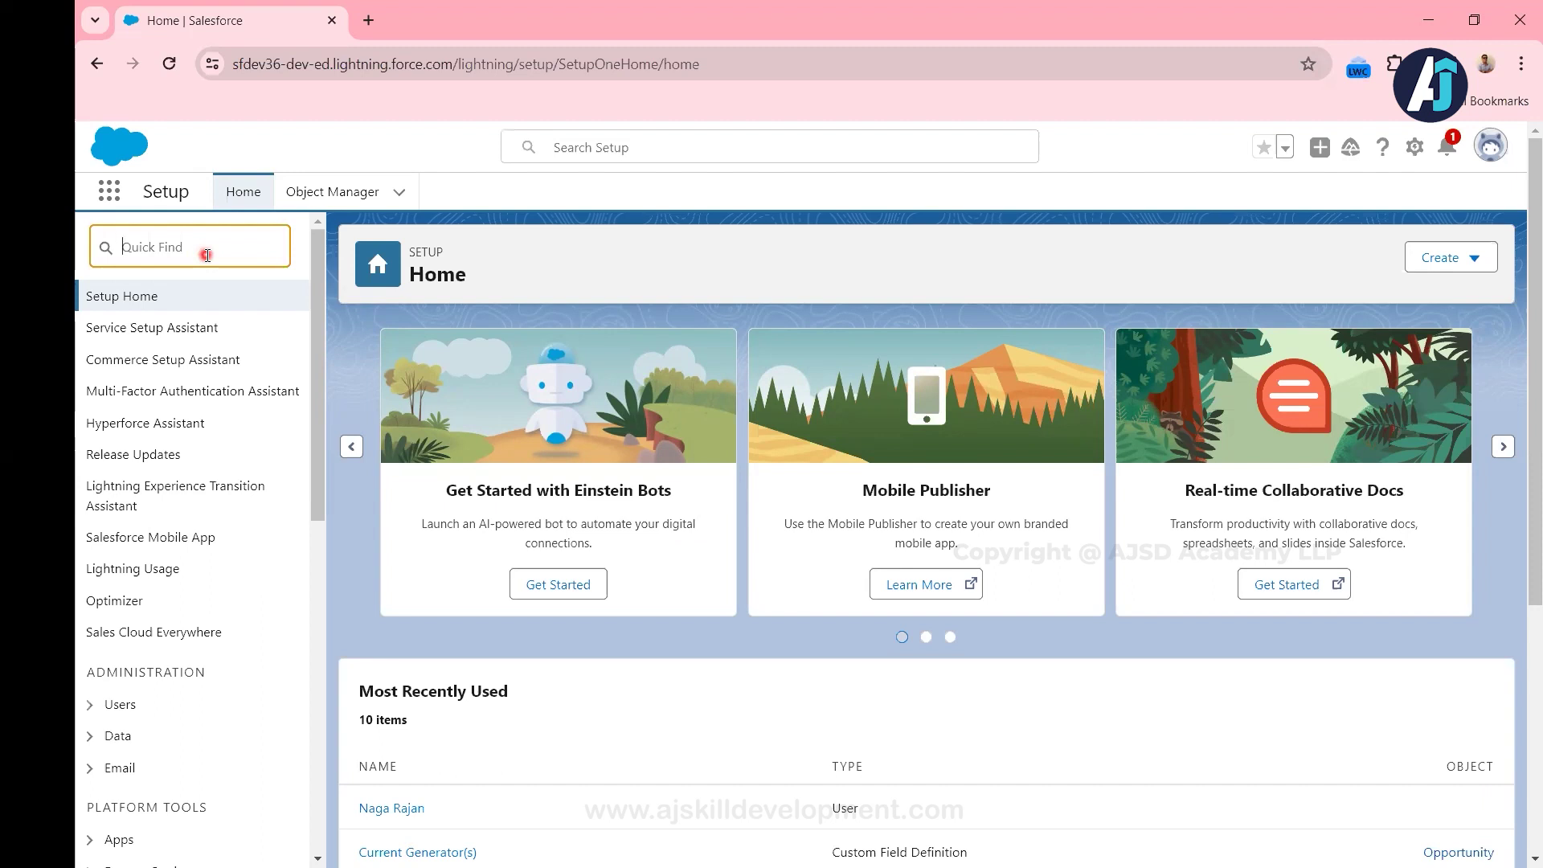
{"action": "type", "text": "terr"}
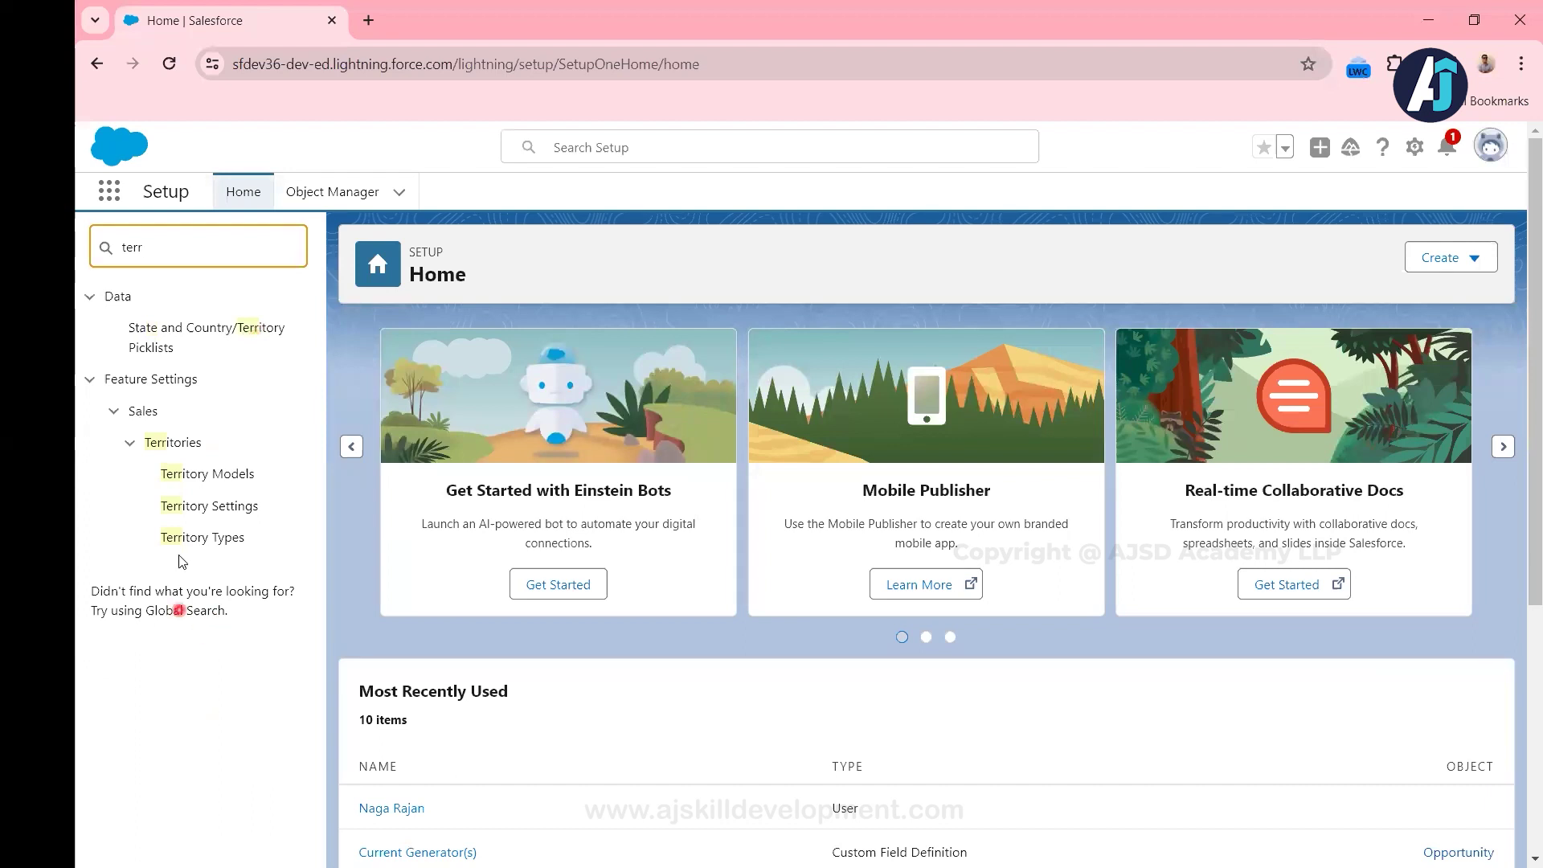
{"action": "left_click", "coordinate": [231, 476]}
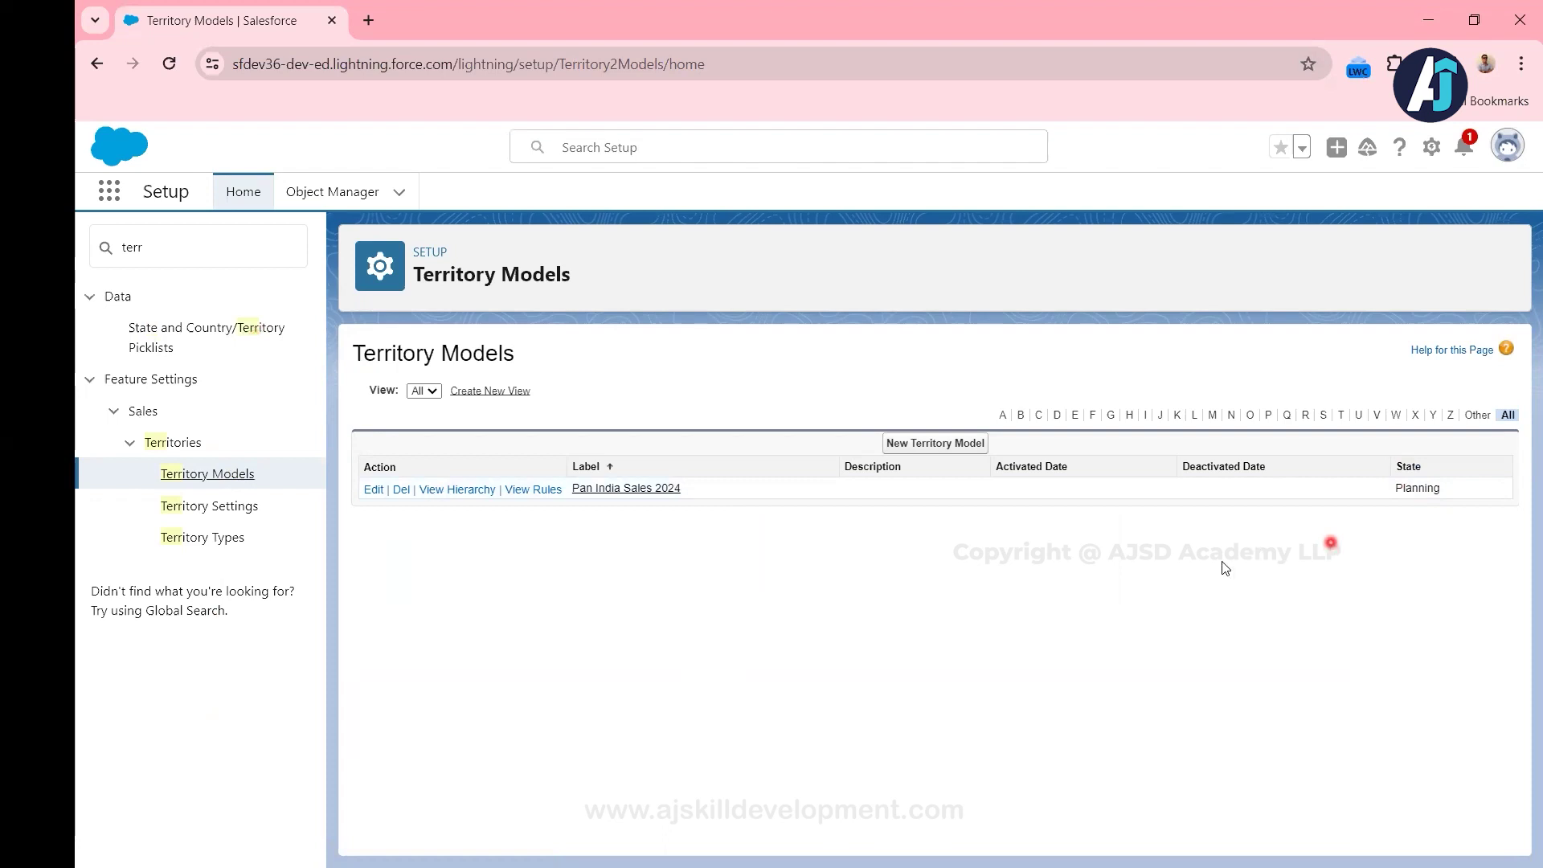
{"action": "left_click", "coordinate": [458, 492]}
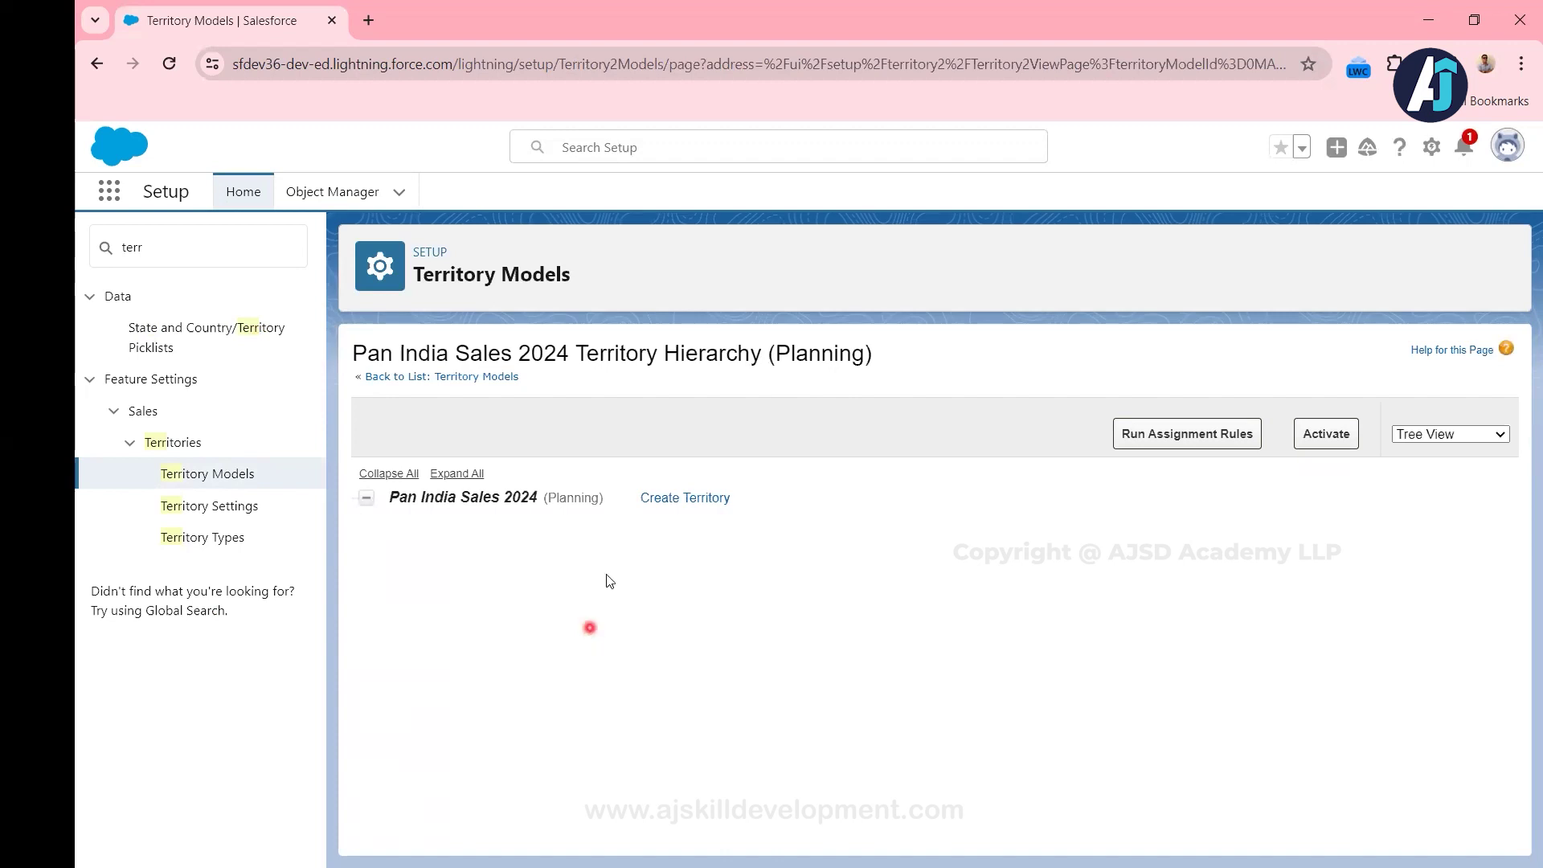
{"action": "left_click", "coordinate": [699, 502]}
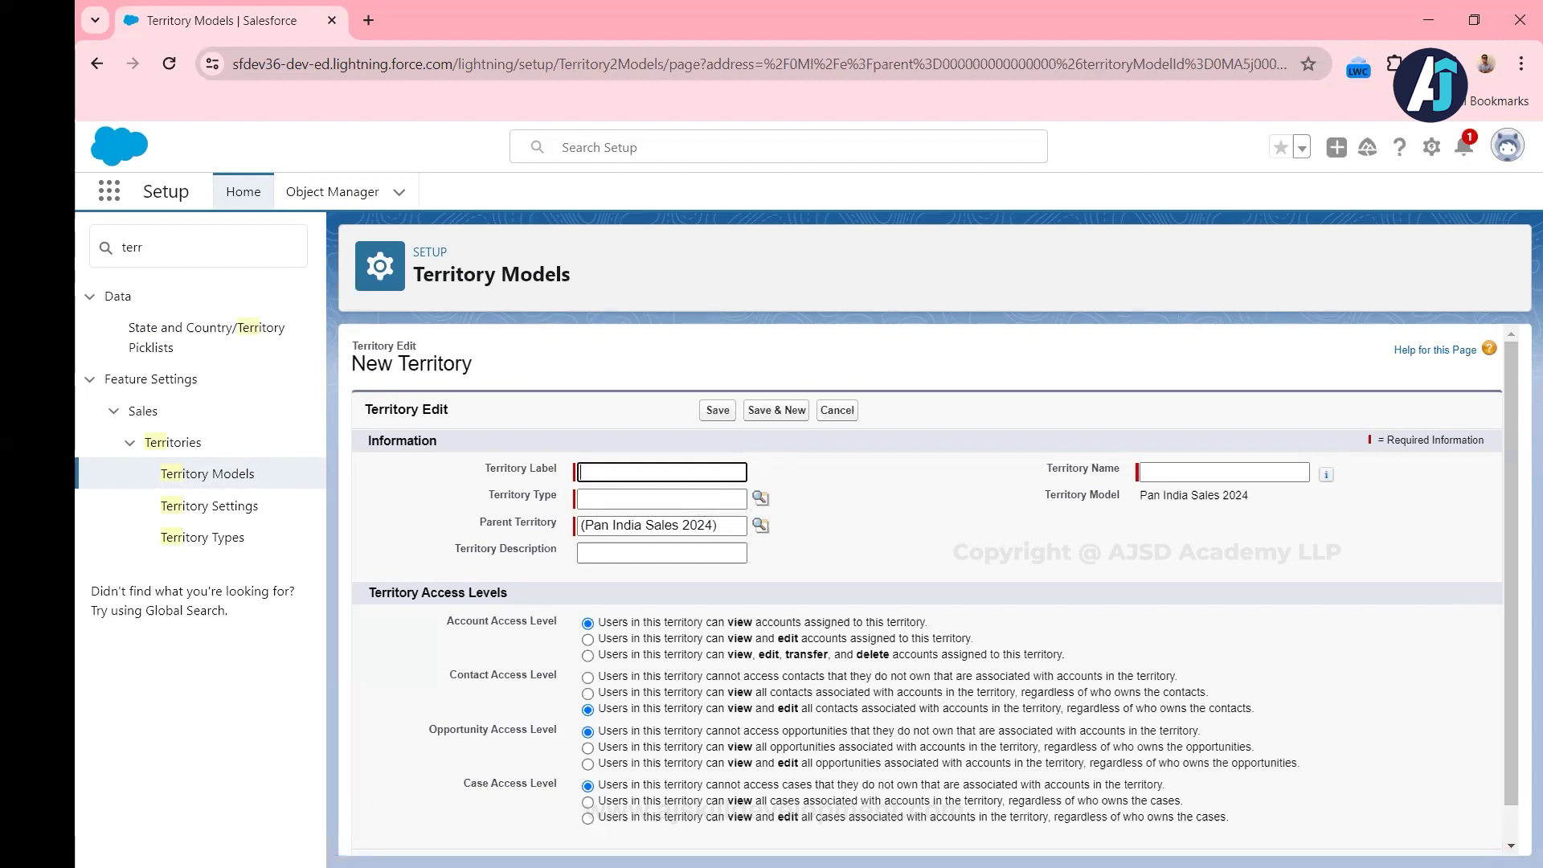
Switch to the presentation and go back through the slides on creating a territory.
{"action": "key", "text": "alt+Tab"}
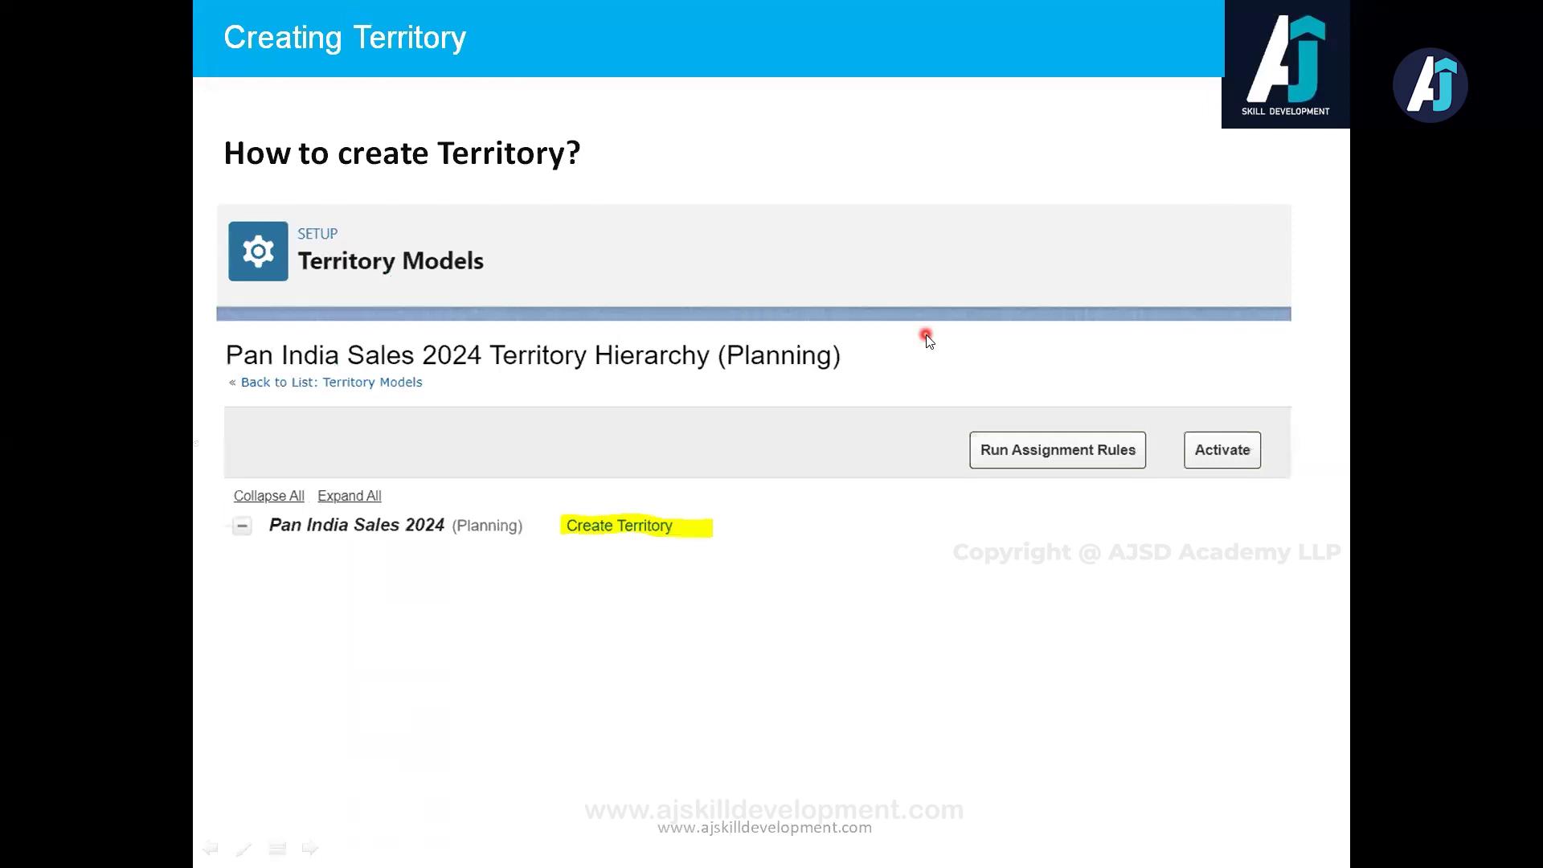
{"action": "key", "text": "Left"}
{"action": "key", "text": "Left"}
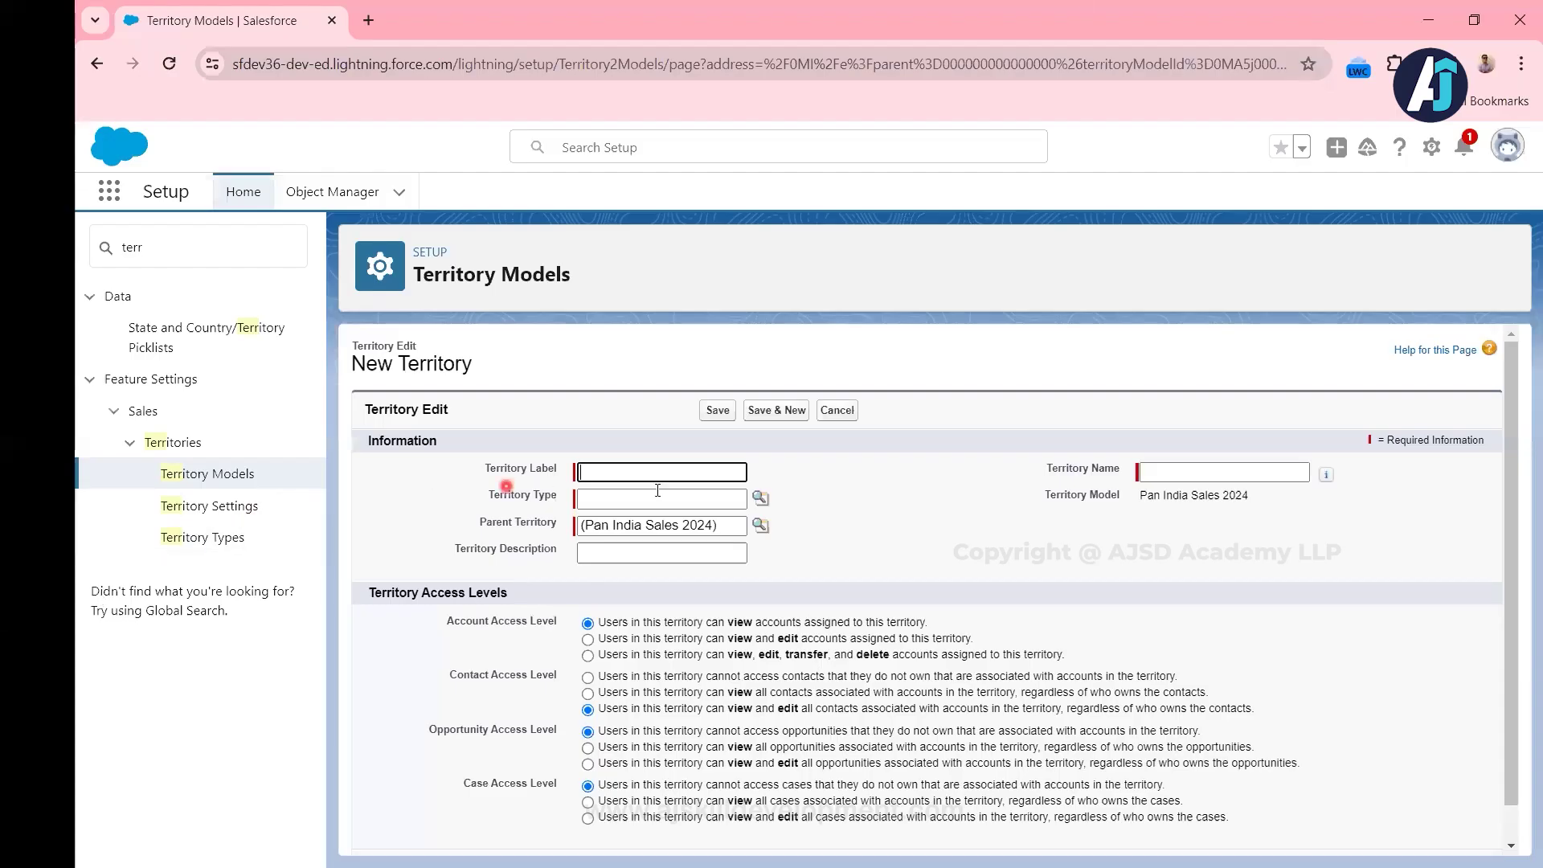
Label the new territory South India and choose Customer Account as its territory type.
{"action": "left_click", "coordinate": [627, 474]}
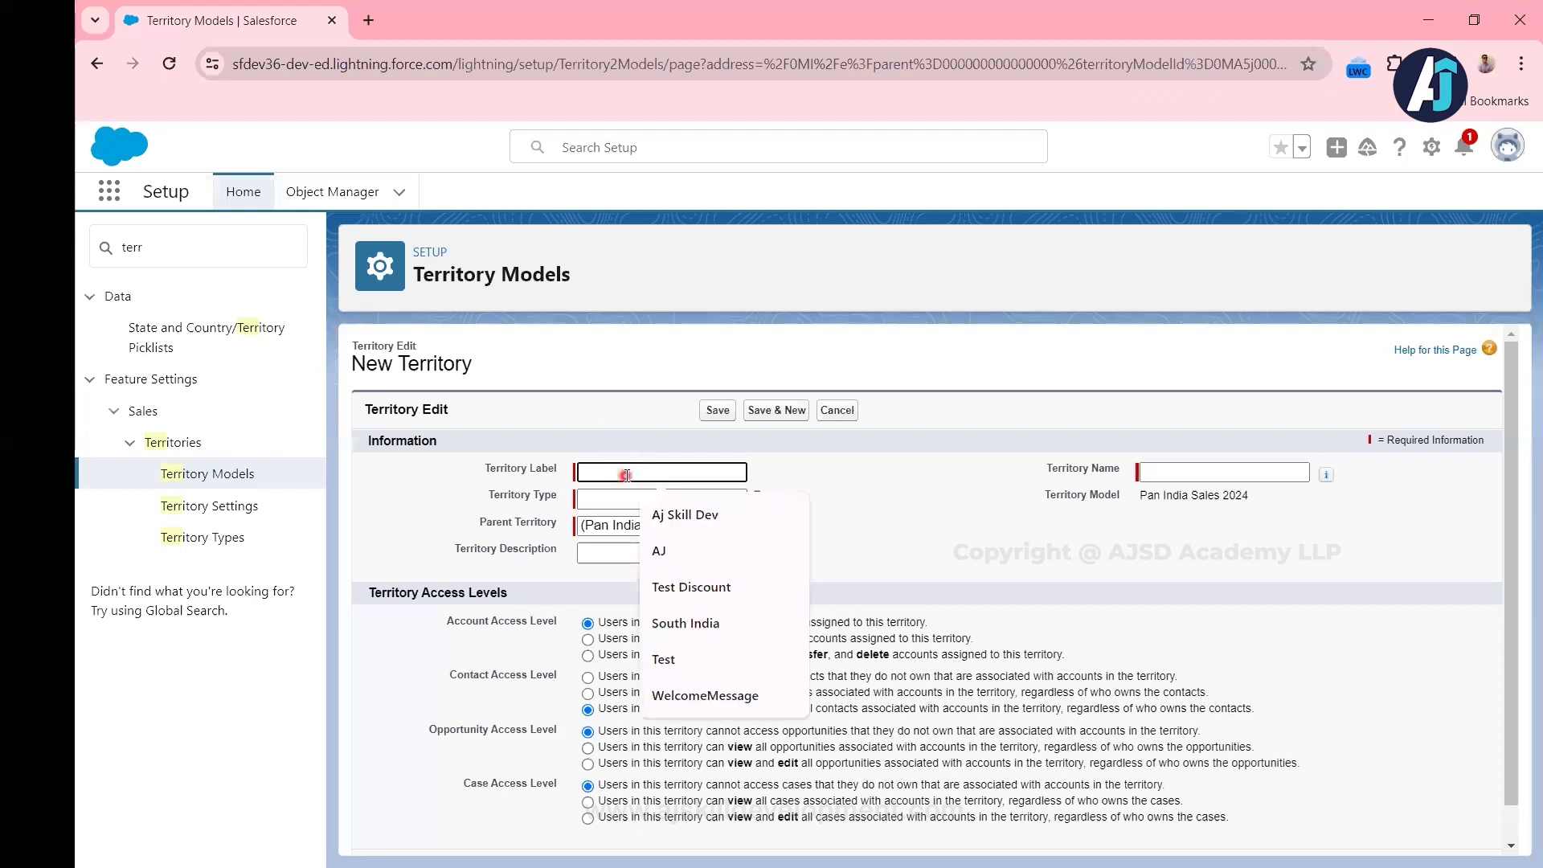
{"action": "type", "text": "South India"}
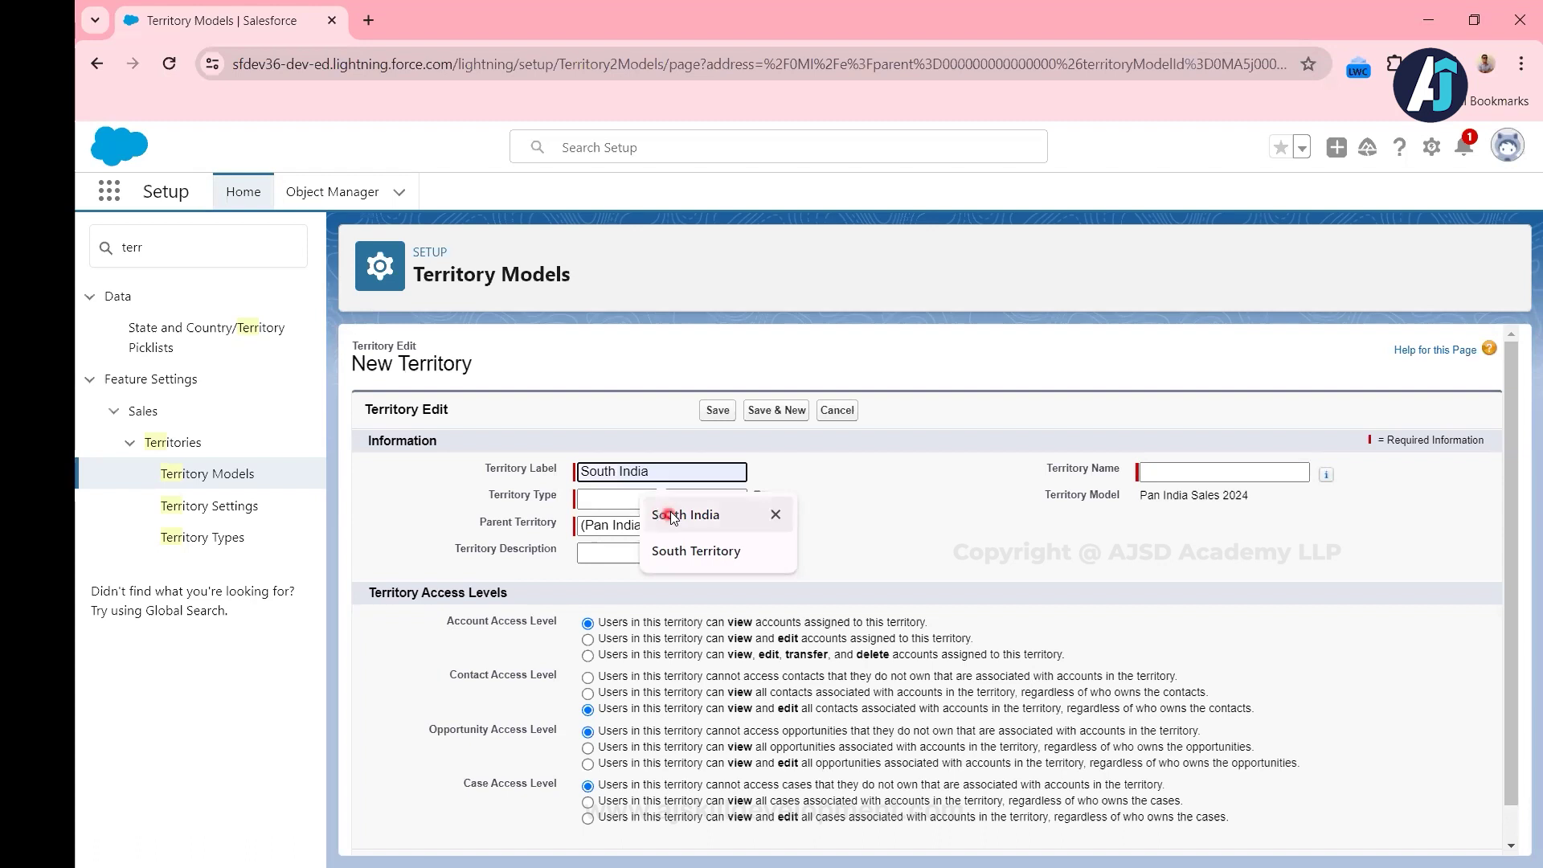
{"action": "left_click", "coordinate": [668, 514]}
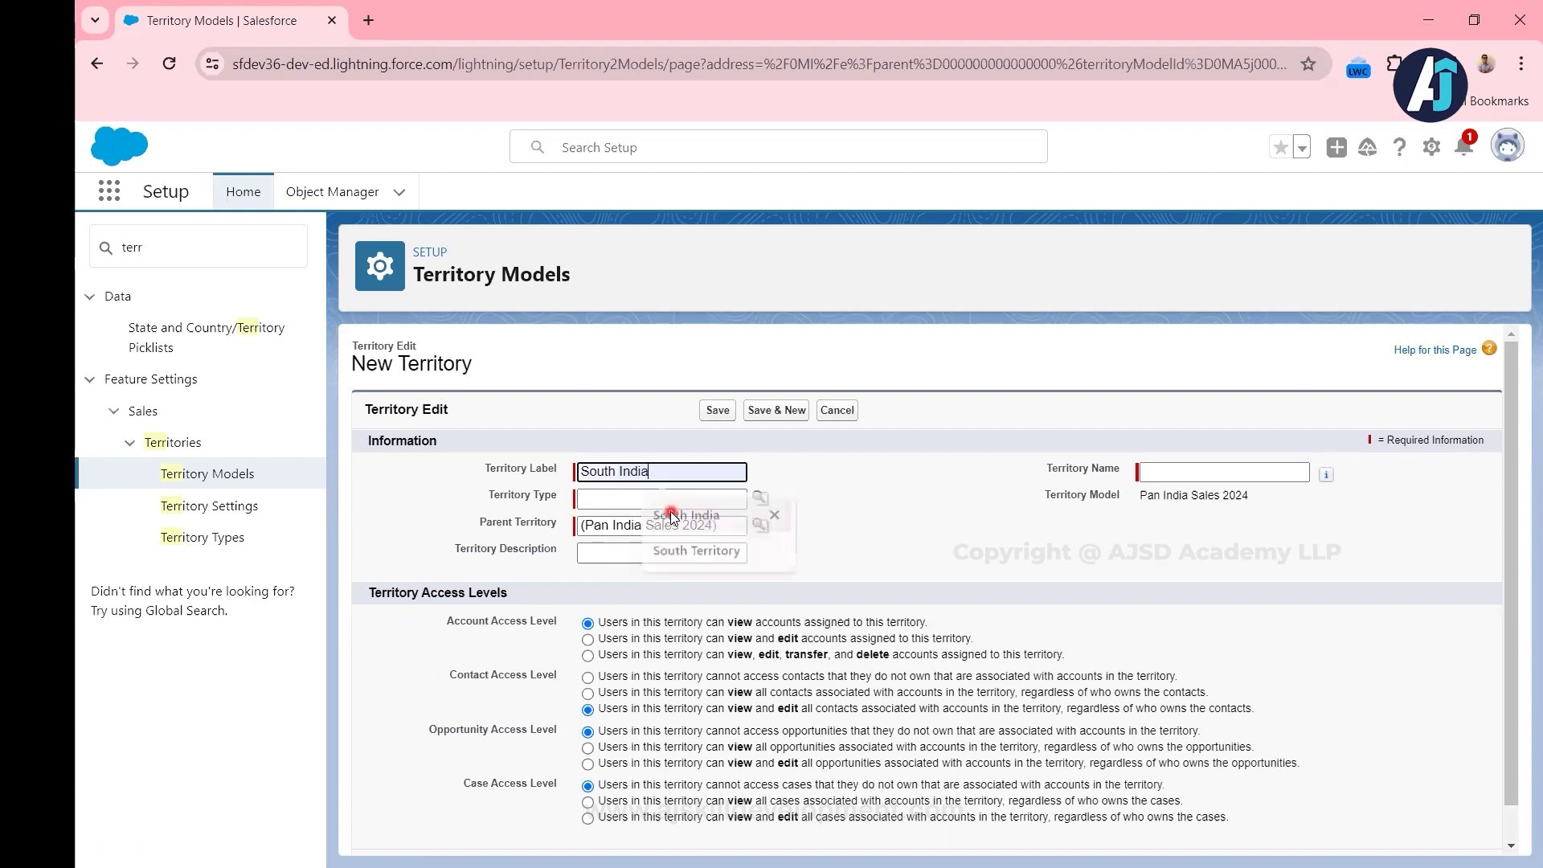
{"action": "key", "text": "Tab"}
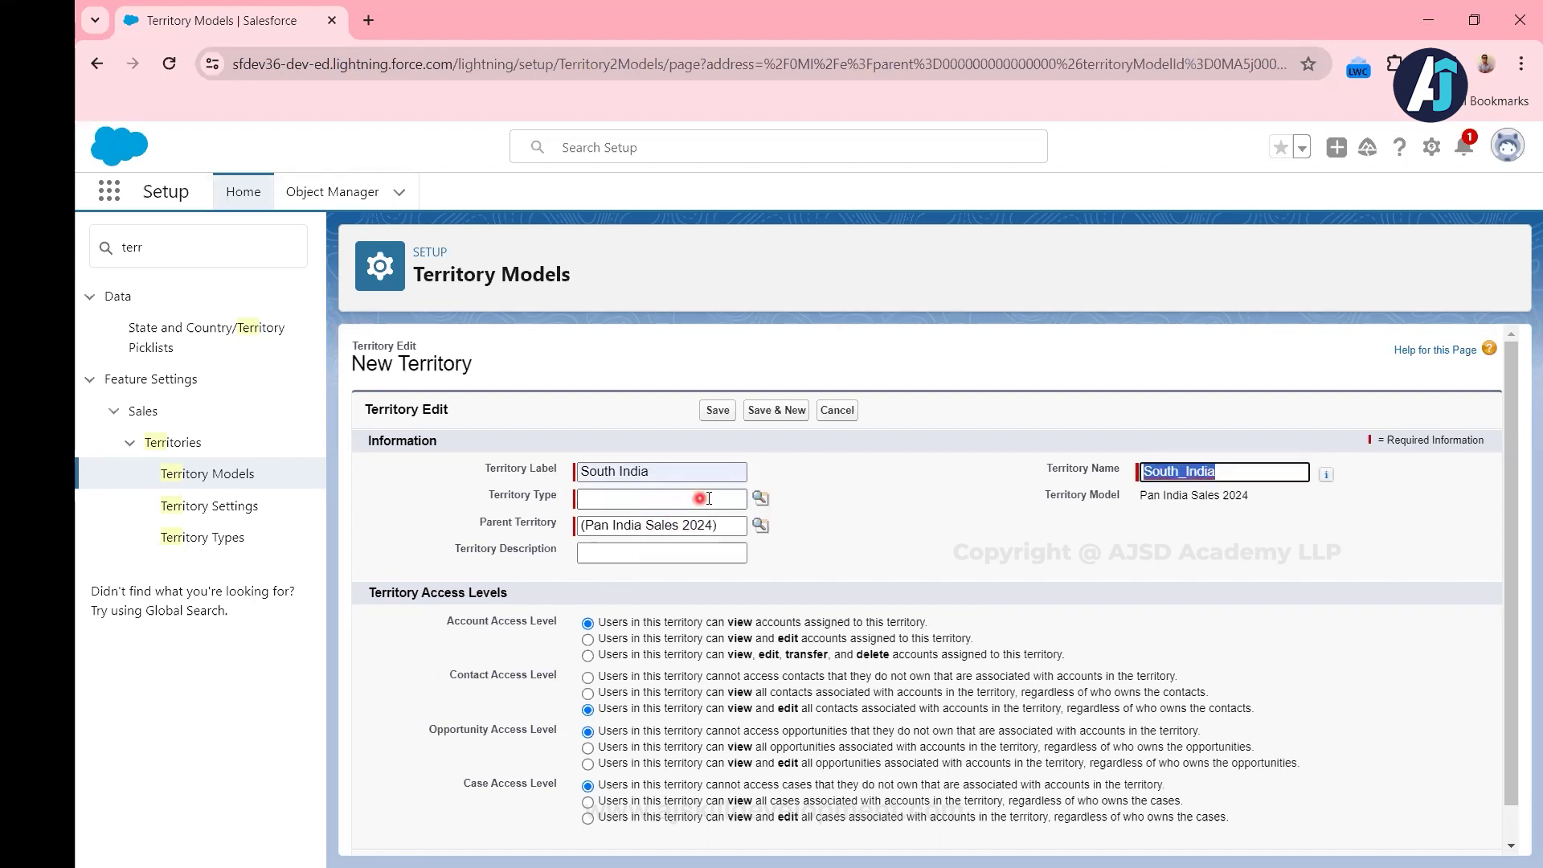
{"action": "left_click", "coordinate": [603, 502]}
{"action": "left_click", "coordinate": [762, 498]}
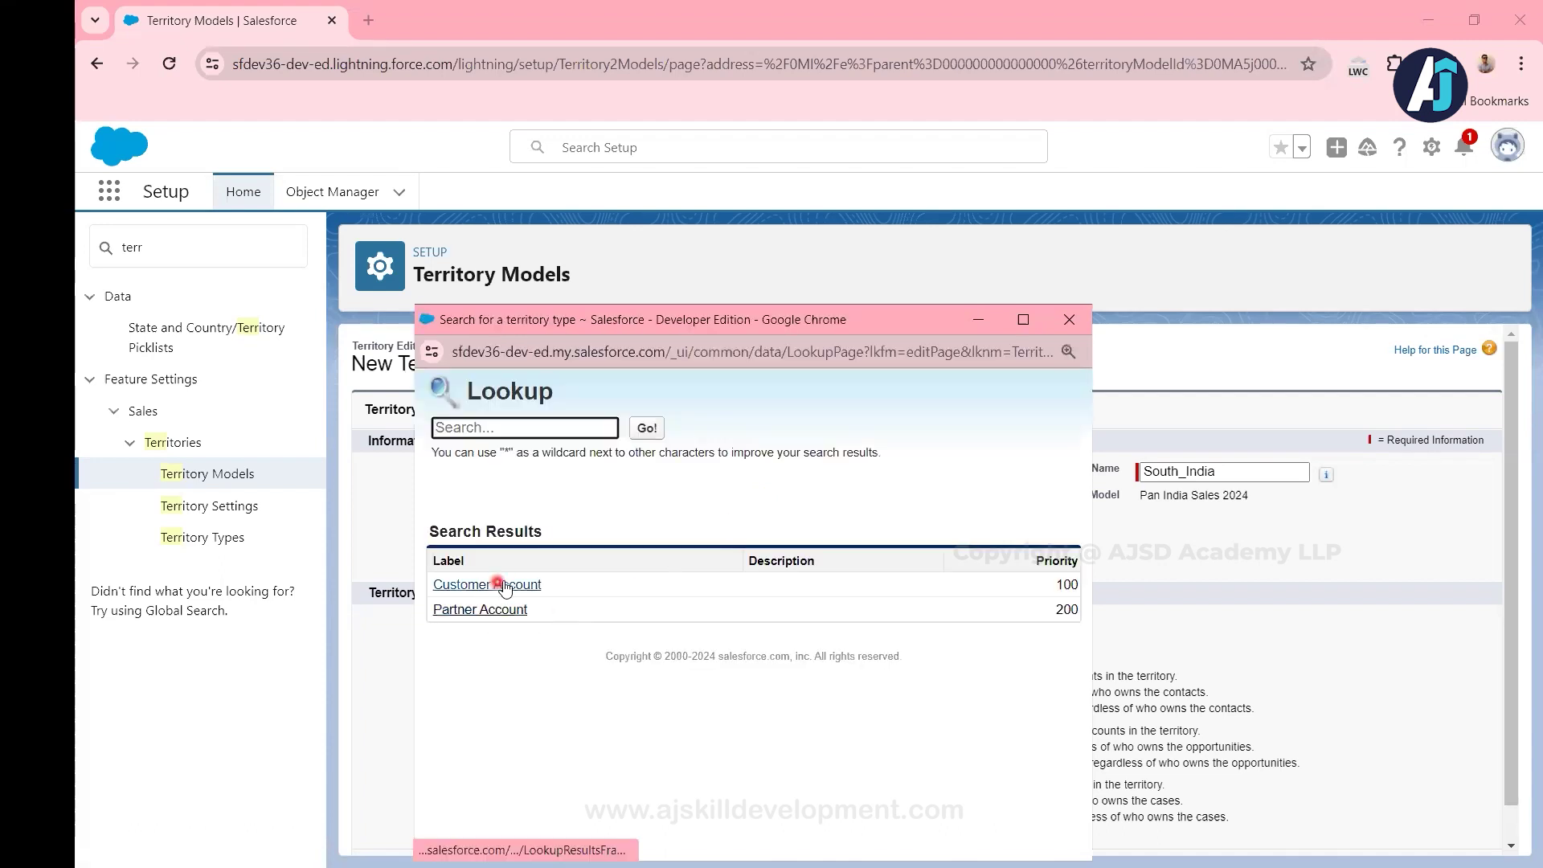
{"action": "left_click", "coordinate": [504, 585]}
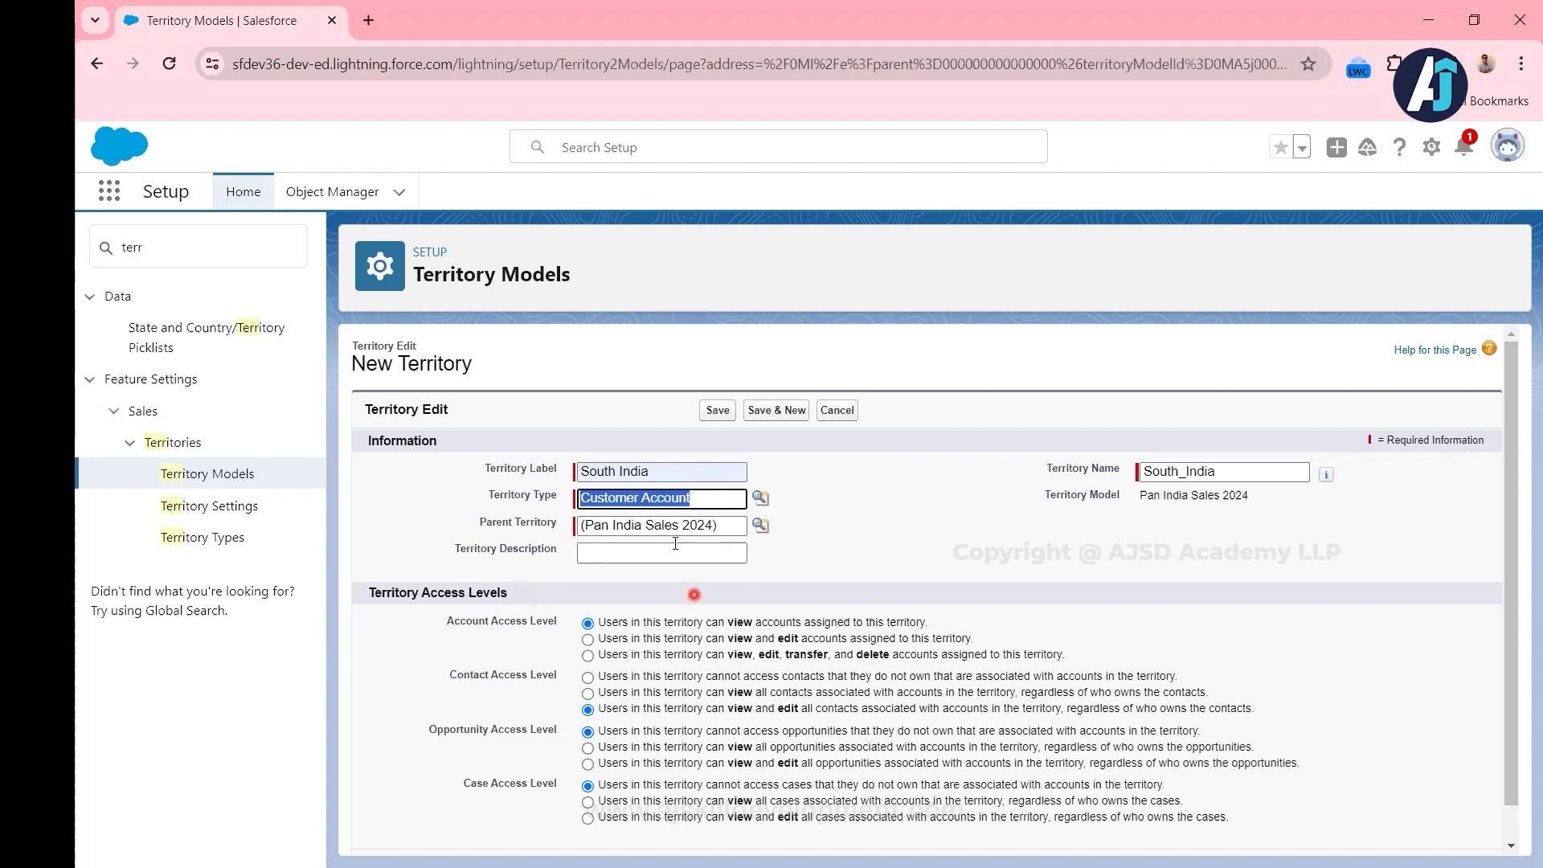
Save the South India territory with the default access levels and an empty description.
{"action": "left_click", "coordinate": [722, 553]}
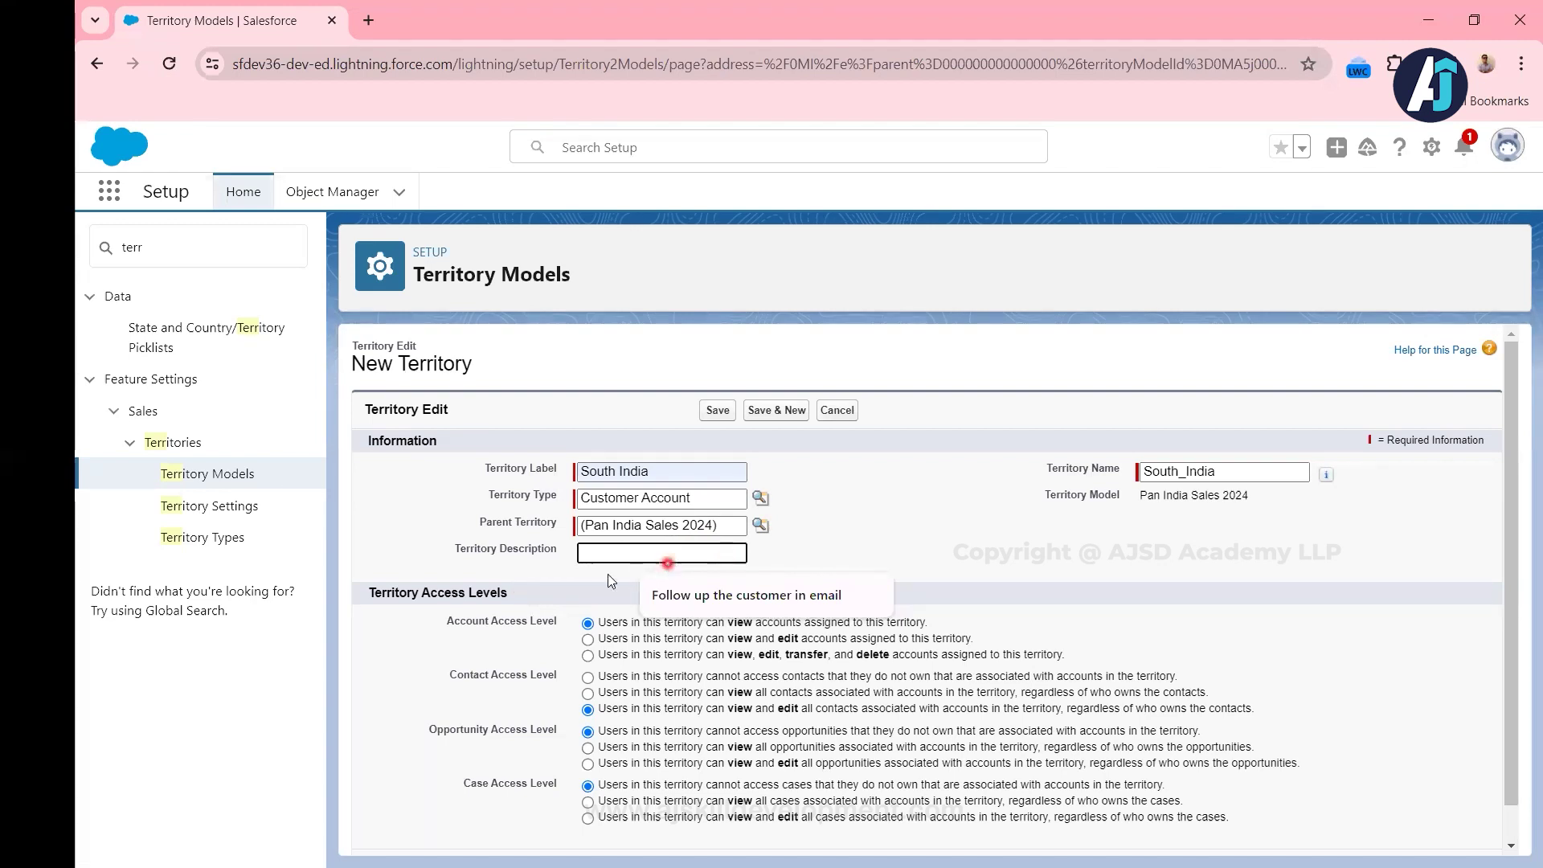
{"action": "left_click", "coordinate": [1090, 534]}
{"action": "left_click", "coordinate": [1030, 500]}
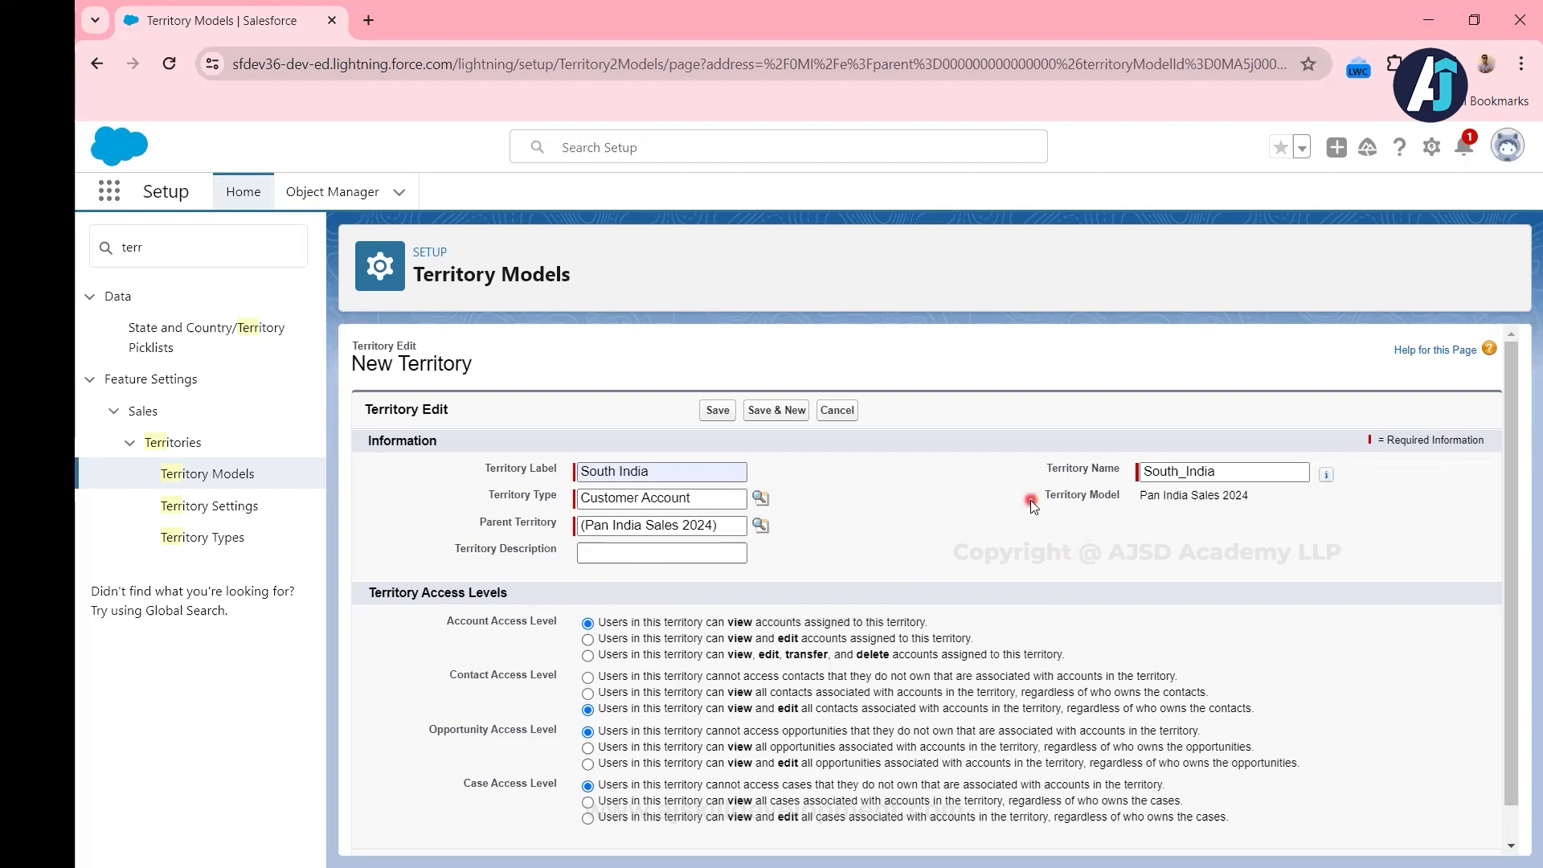
{"action": "scroll", "coordinate": [1030, 500], "scroll_direction": "down", "scroll_amount": 1}
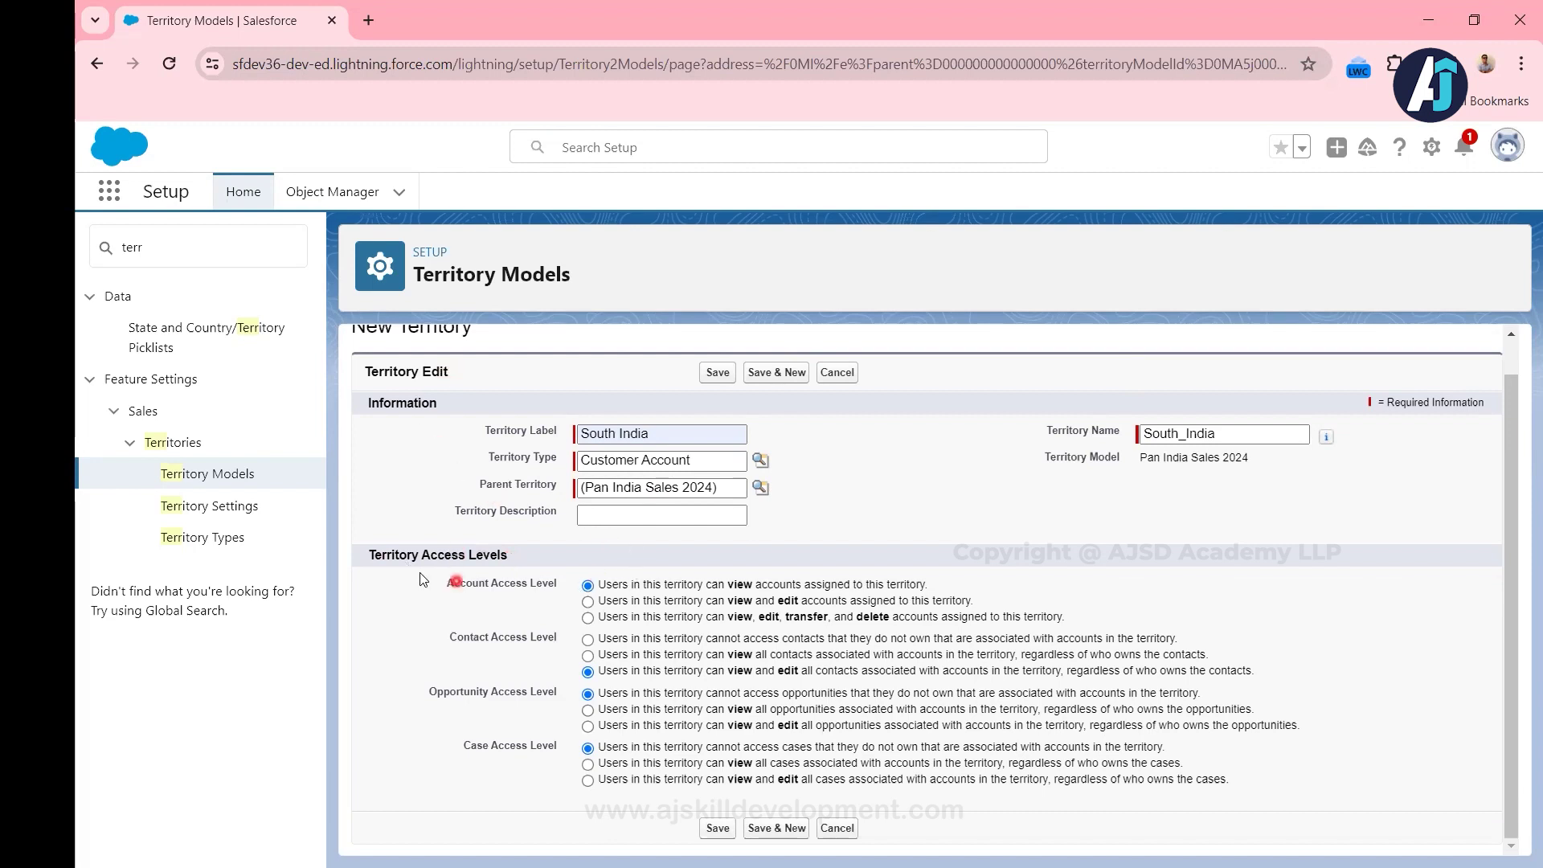
{"action": "left_click", "coordinate": [569, 566]}
{"action": "scroll", "coordinate": [759, 633], "scroll_direction": "up", "scroll_amount": 1}
{"action": "scroll", "coordinate": [759, 632], "scroll_direction": "down", "scroll_amount": 1}
{"action": "left_click", "coordinate": [719, 373]}
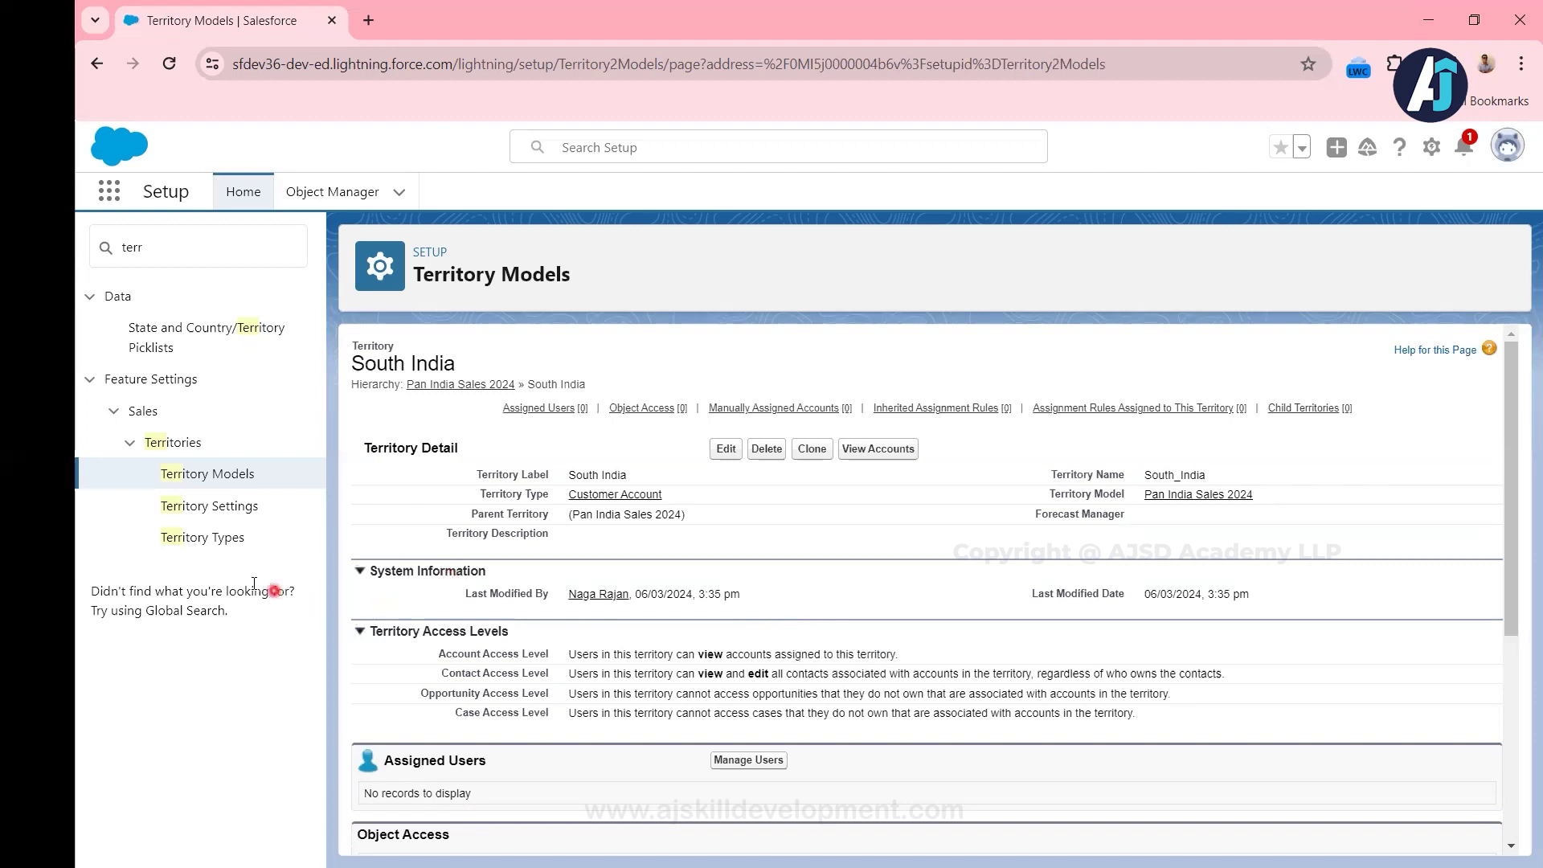
Review the default access levels for accounts, contacts, opportunities and cases in Territory Settings.
{"action": "left_click", "coordinate": [218, 517]}
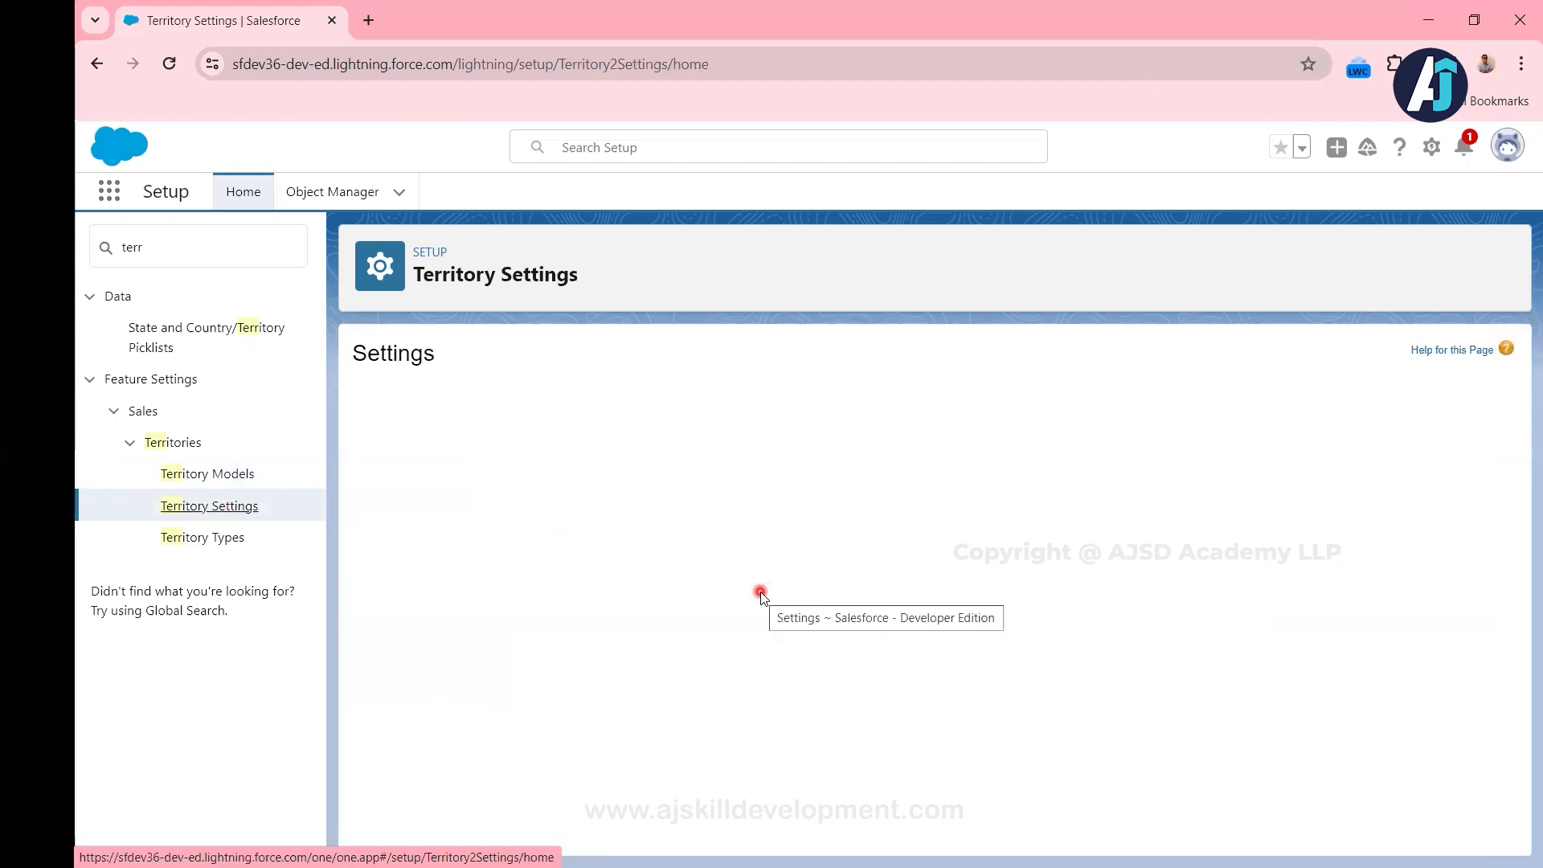
{"action": "scroll", "coordinate": [761, 596], "scroll_direction": "down", "scroll_amount": 3}
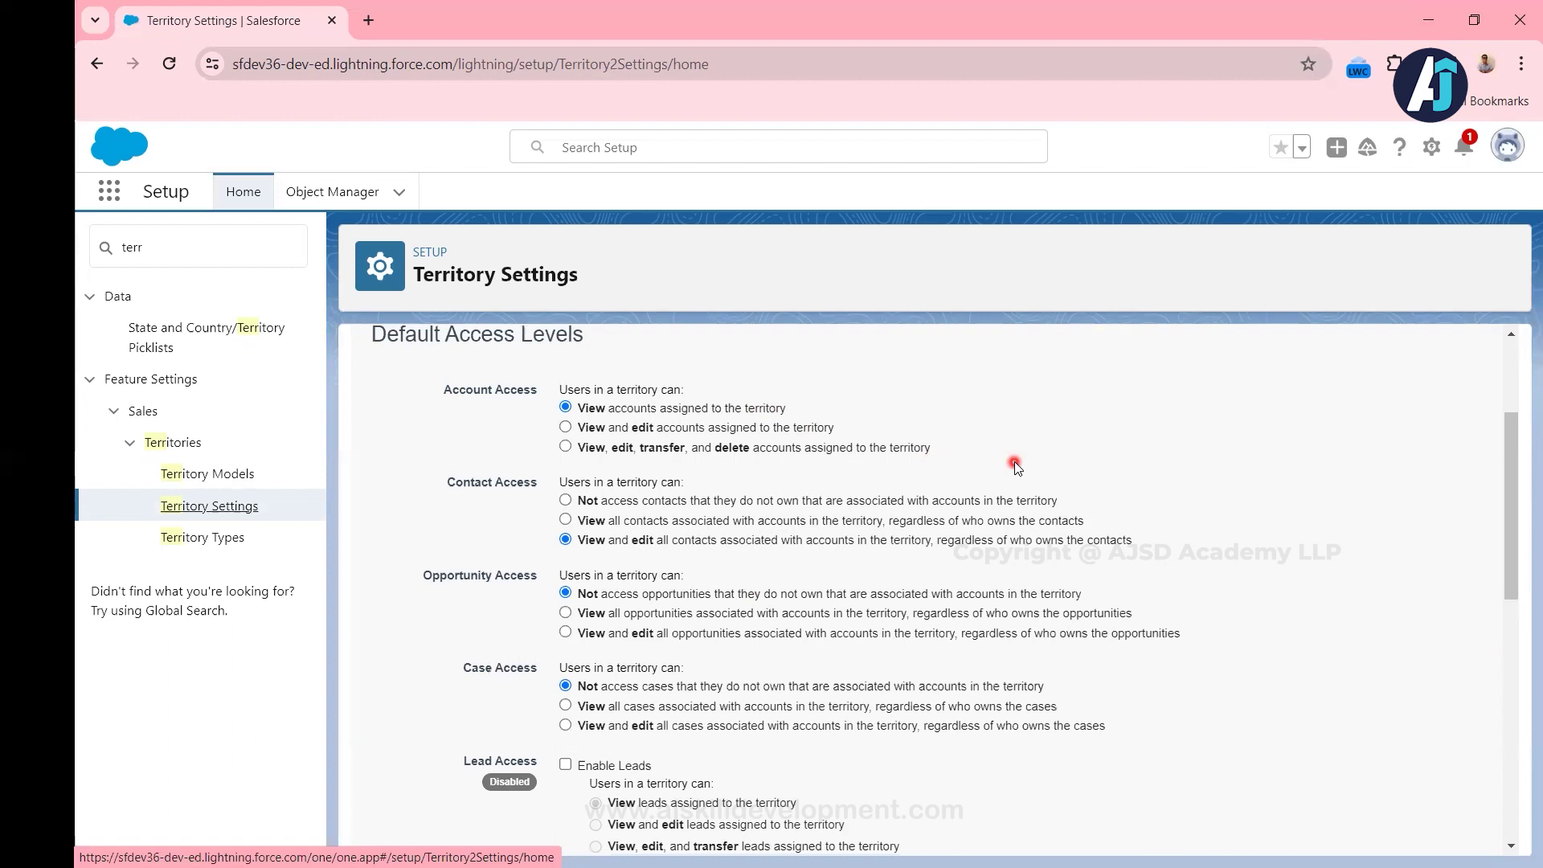
{"action": "scroll", "coordinate": [1014, 461], "scroll_direction": "up", "scroll_amount": 2}
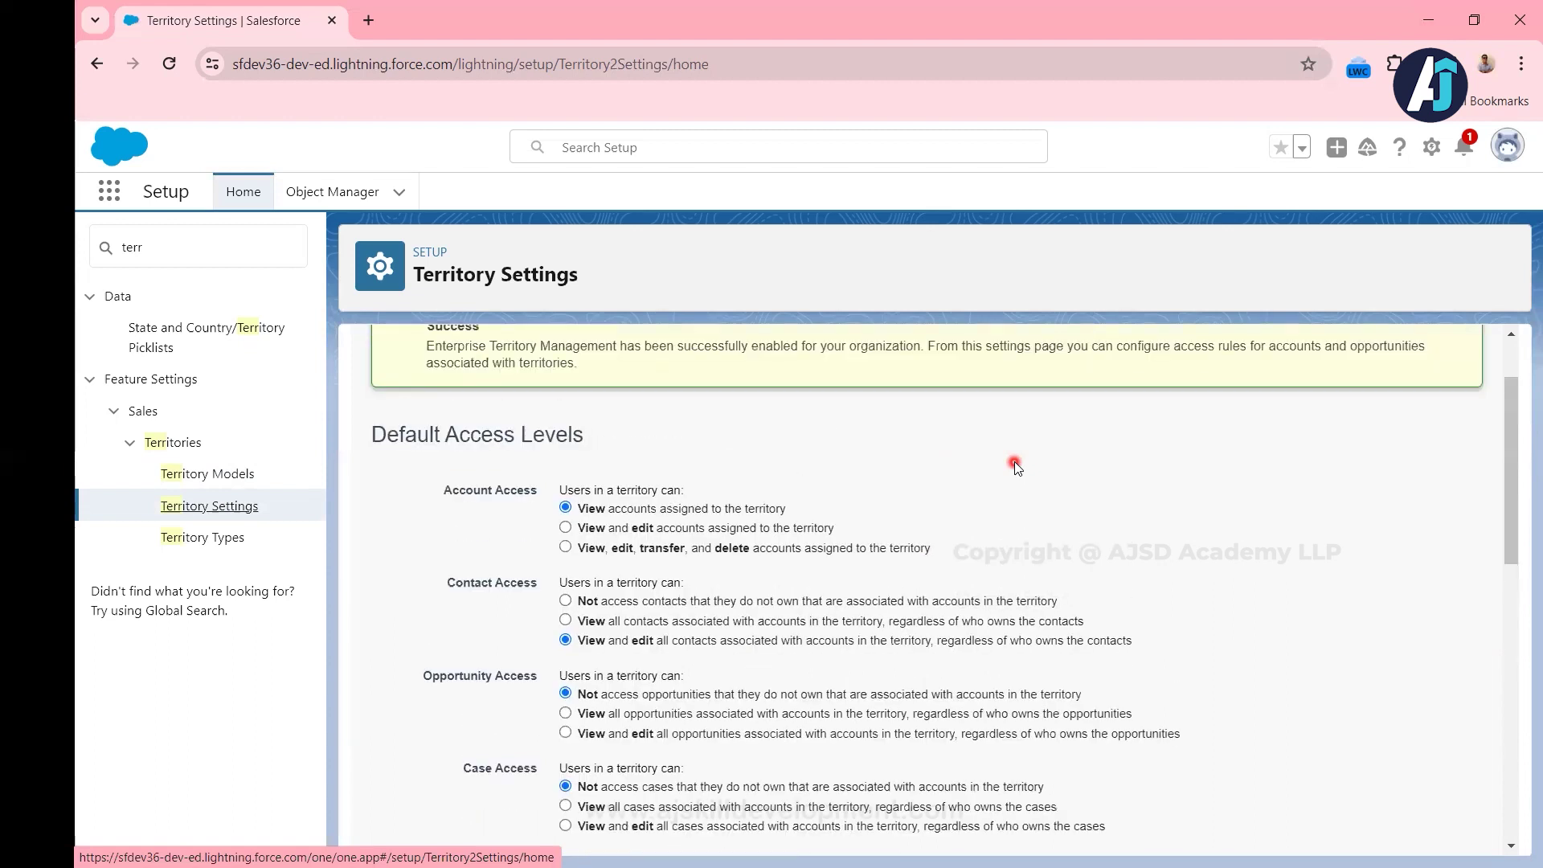
Open the Pan India Sales 2024 territory hierarchy and expand the South India territory.
{"action": "left_click", "coordinate": [207, 480]}
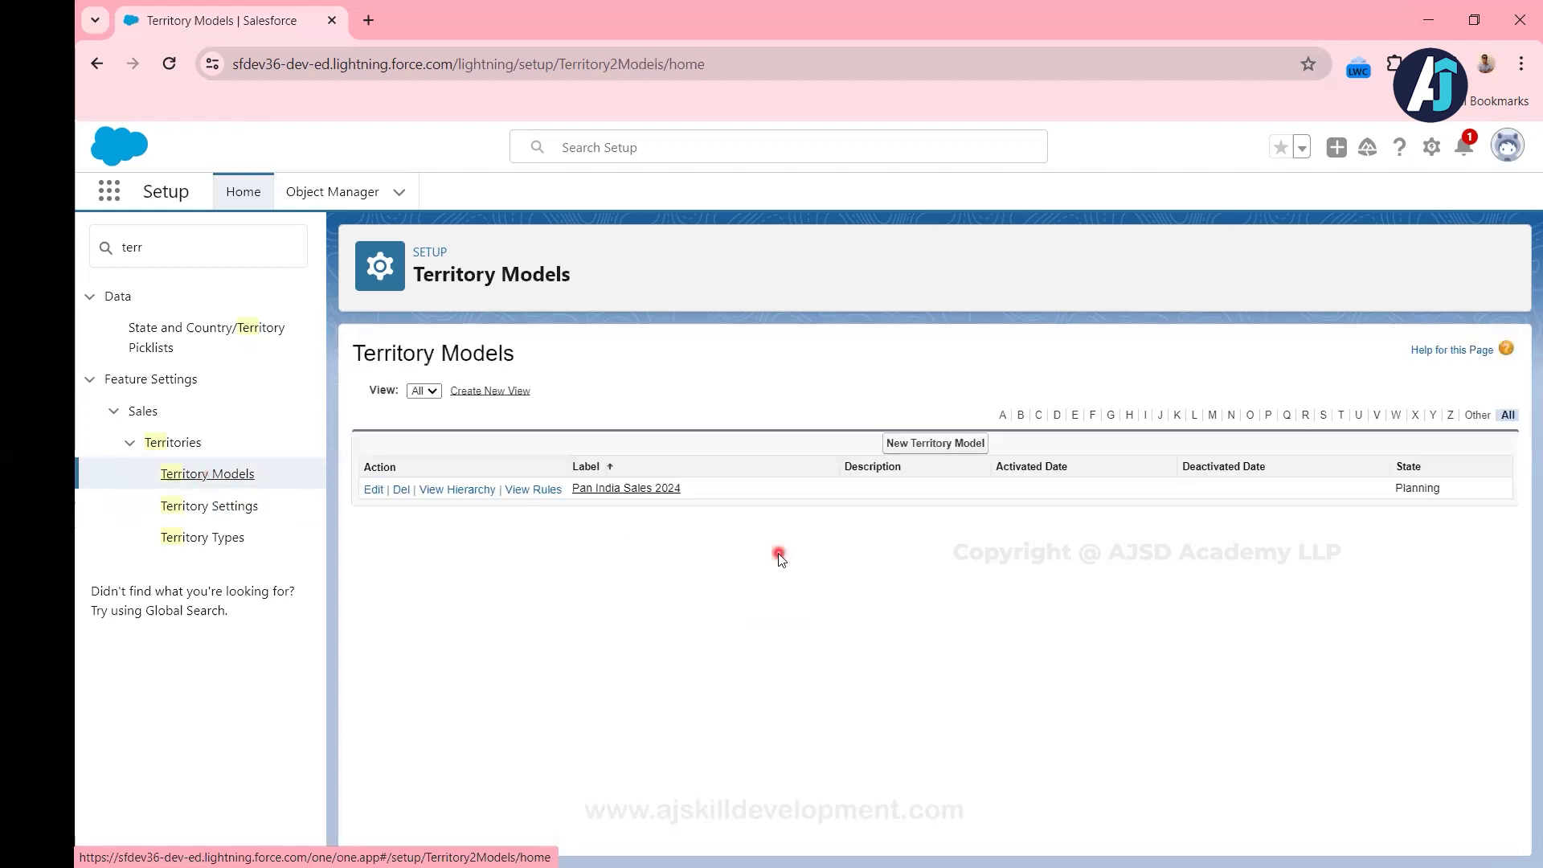
{"action": "left_click", "coordinate": [464, 490]}
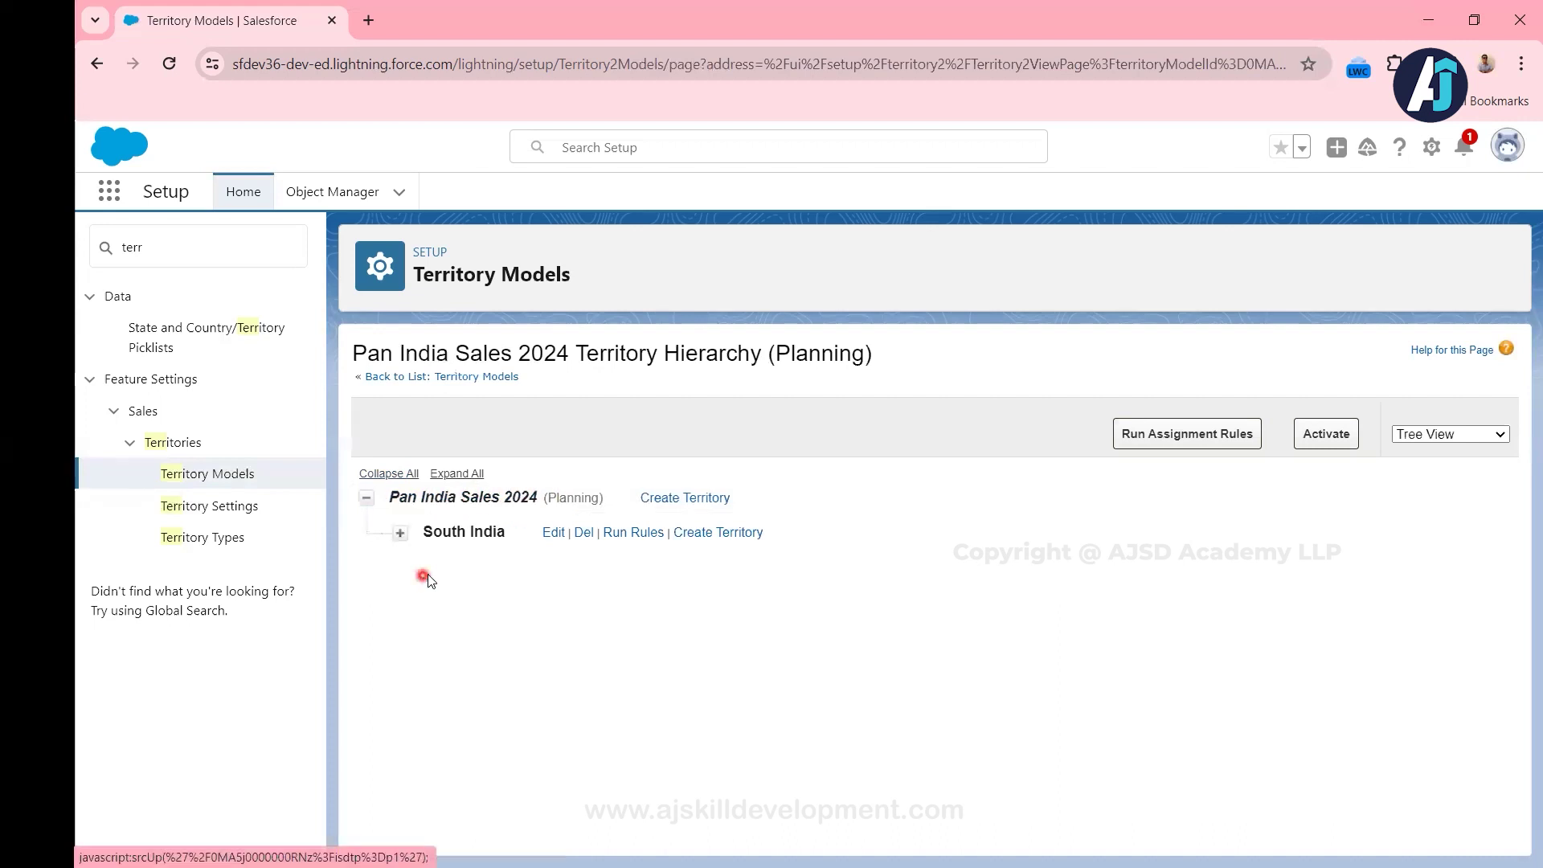
{"action": "left_click", "coordinate": [400, 539]}
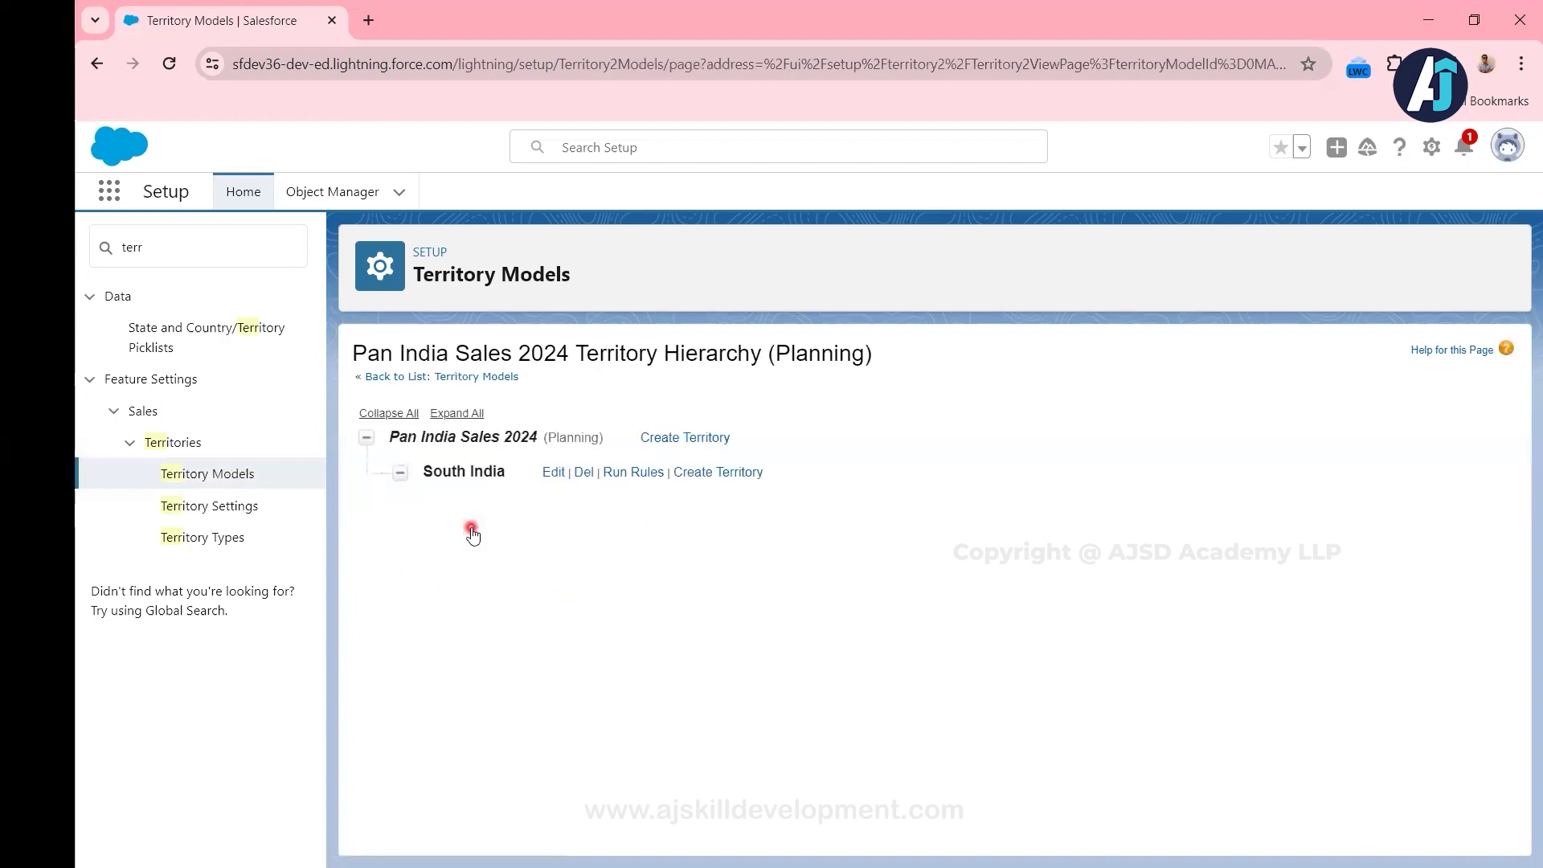
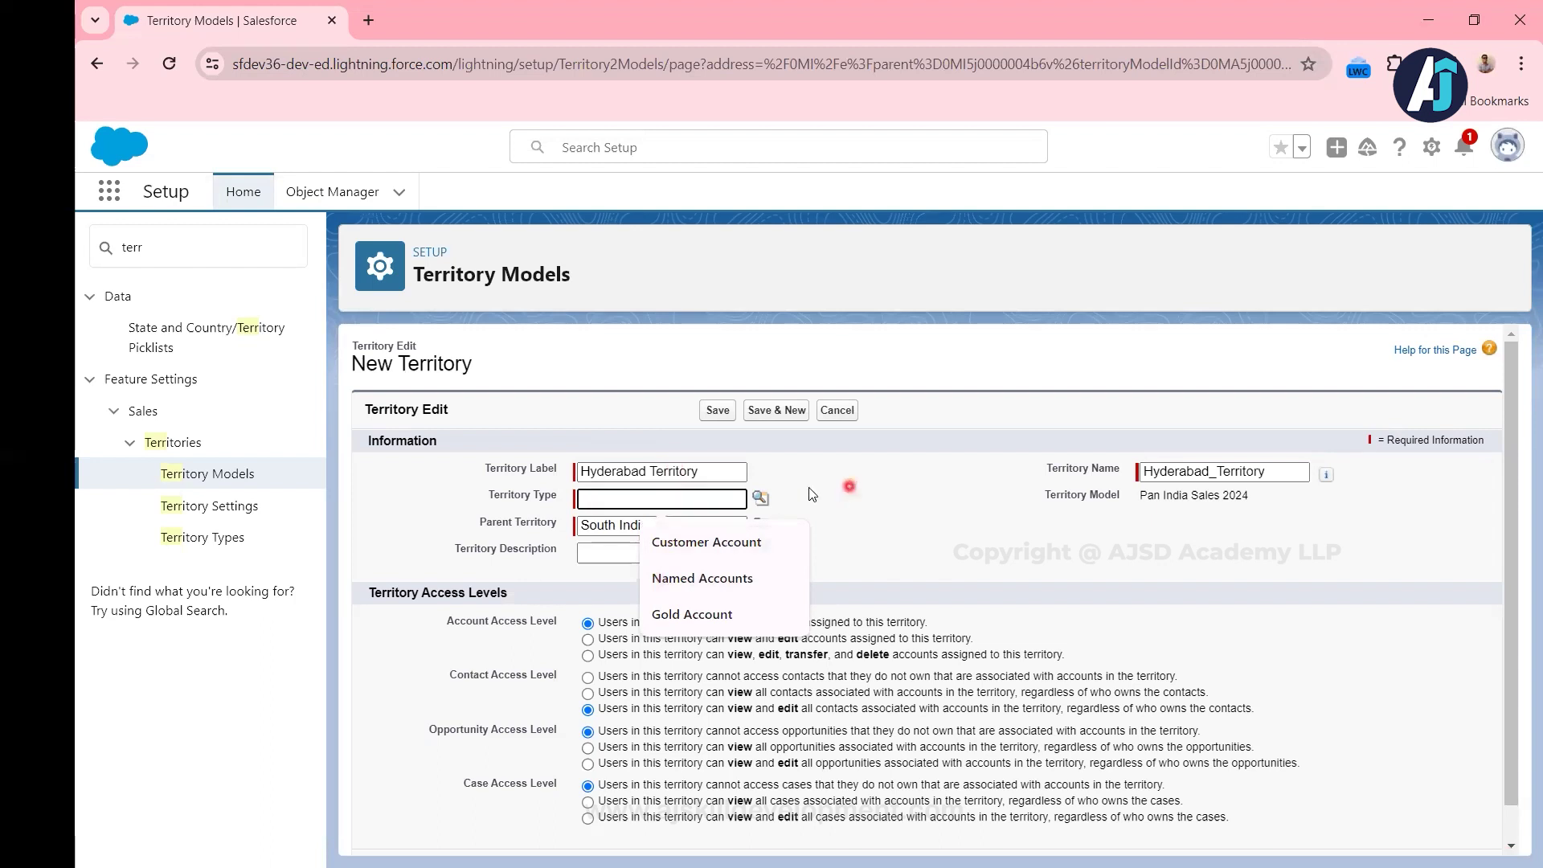
Set the Hyderabad Territory's type to Customer Account and save it with South India as its parent territory.
{"action": "left_click", "coordinate": [770, 496]}
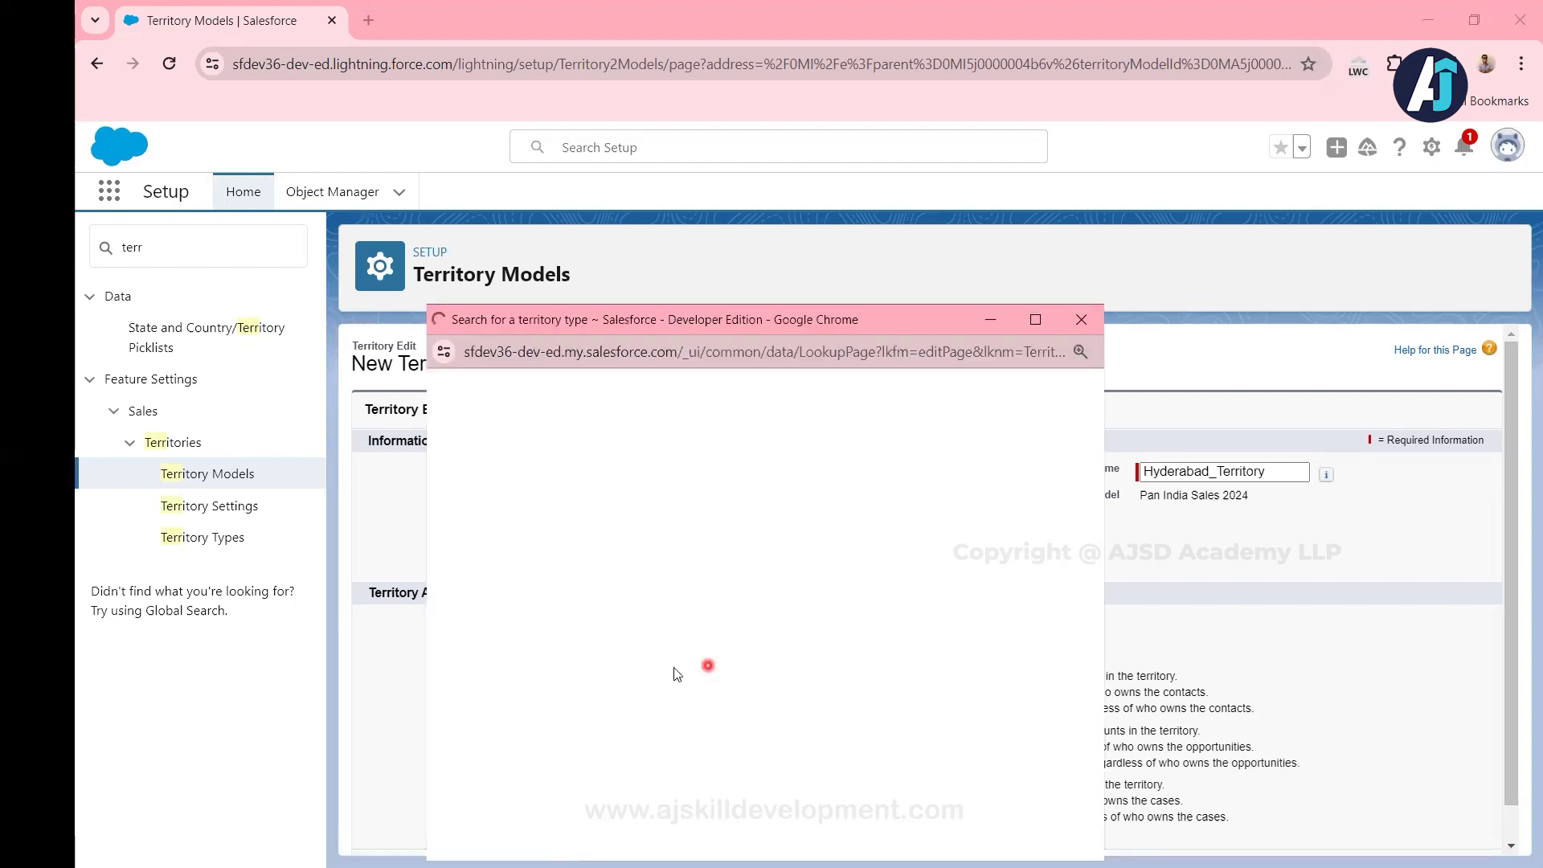
{"action": "left_click", "coordinate": [524, 585]}
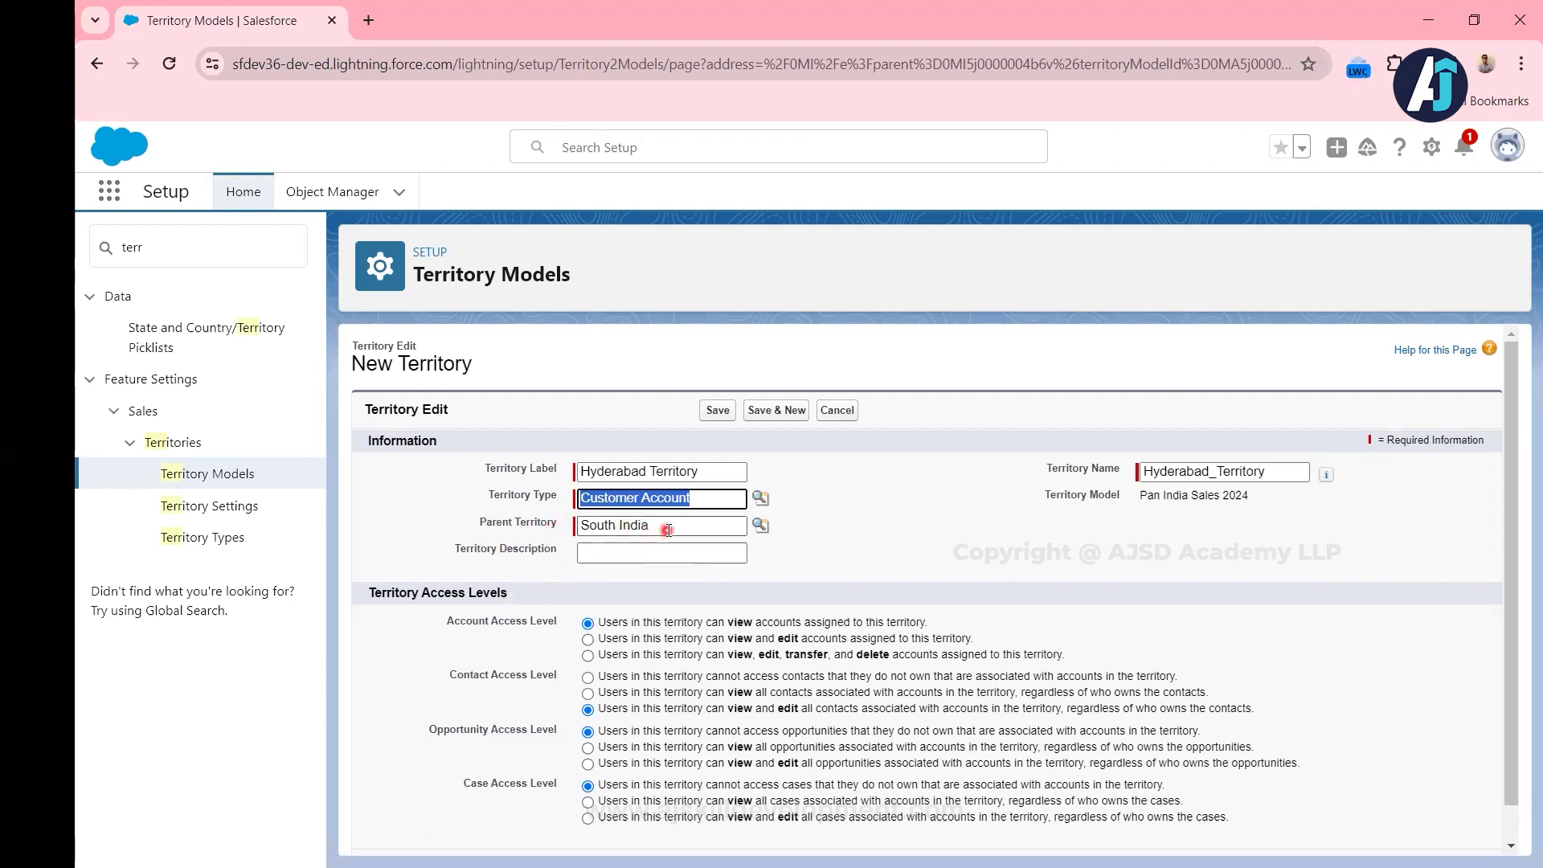
{"action": "left_click", "coordinate": [760, 526]}
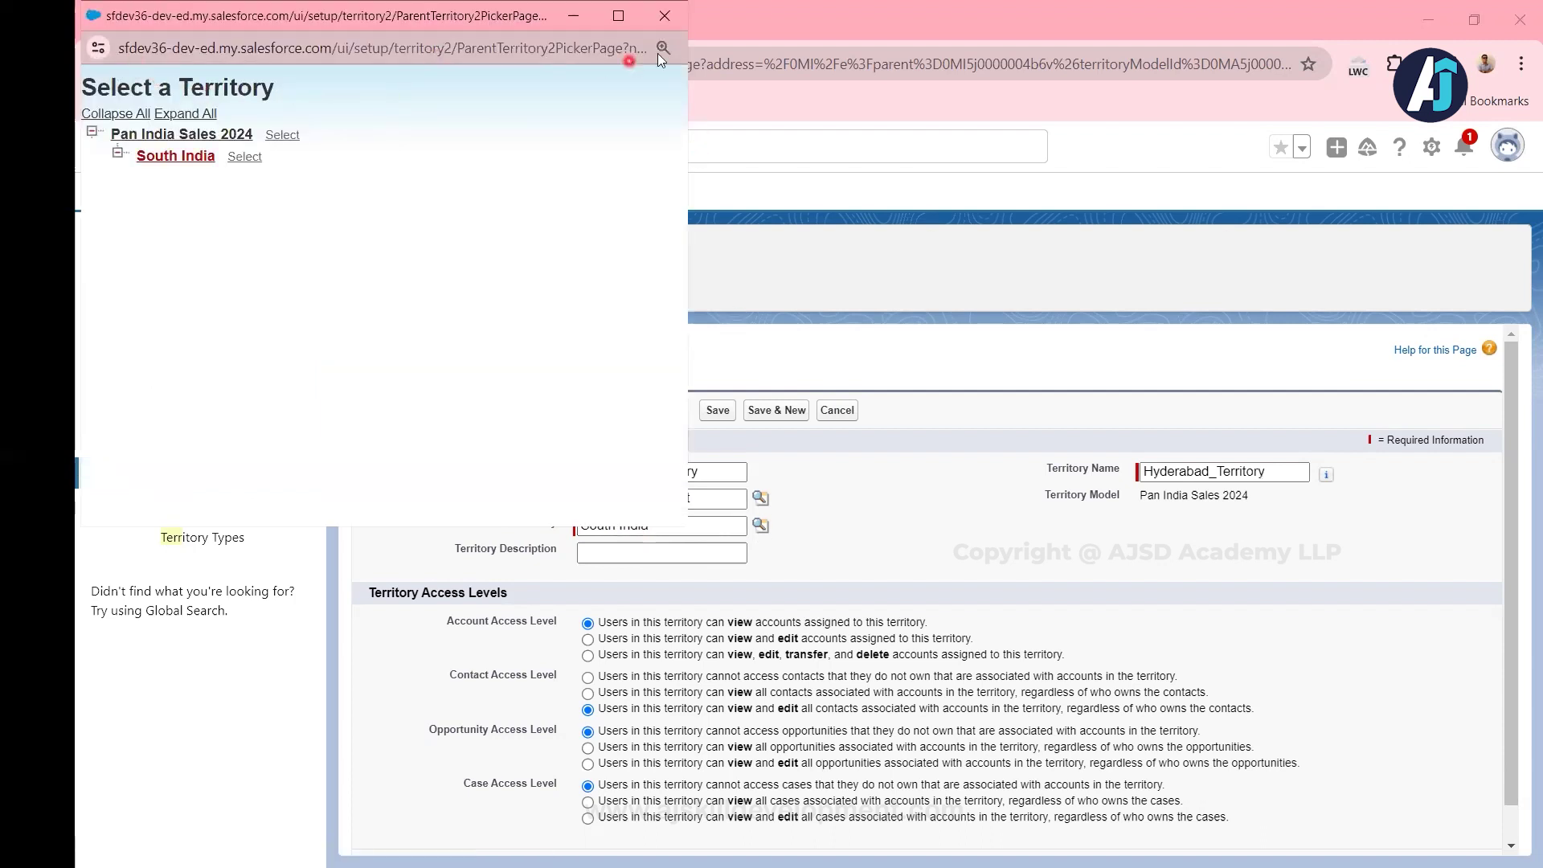
{"action": "left_click", "coordinate": [986, 381]}
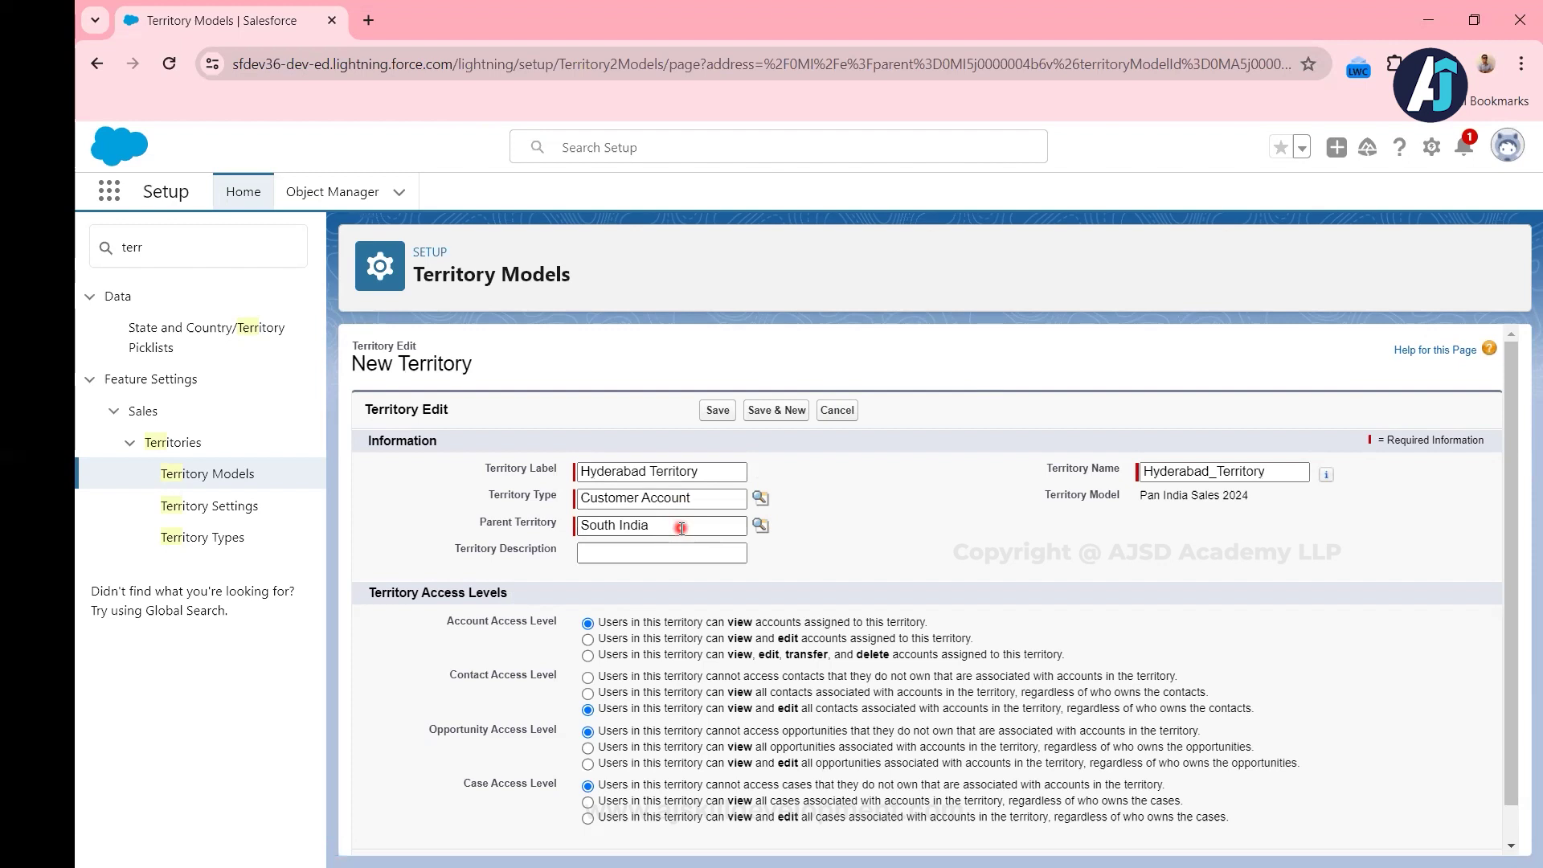
{"action": "left_click", "coordinate": [685, 556]}
{"action": "scroll", "coordinate": [685, 556], "scroll_direction": "down", "scroll_amount": 1}
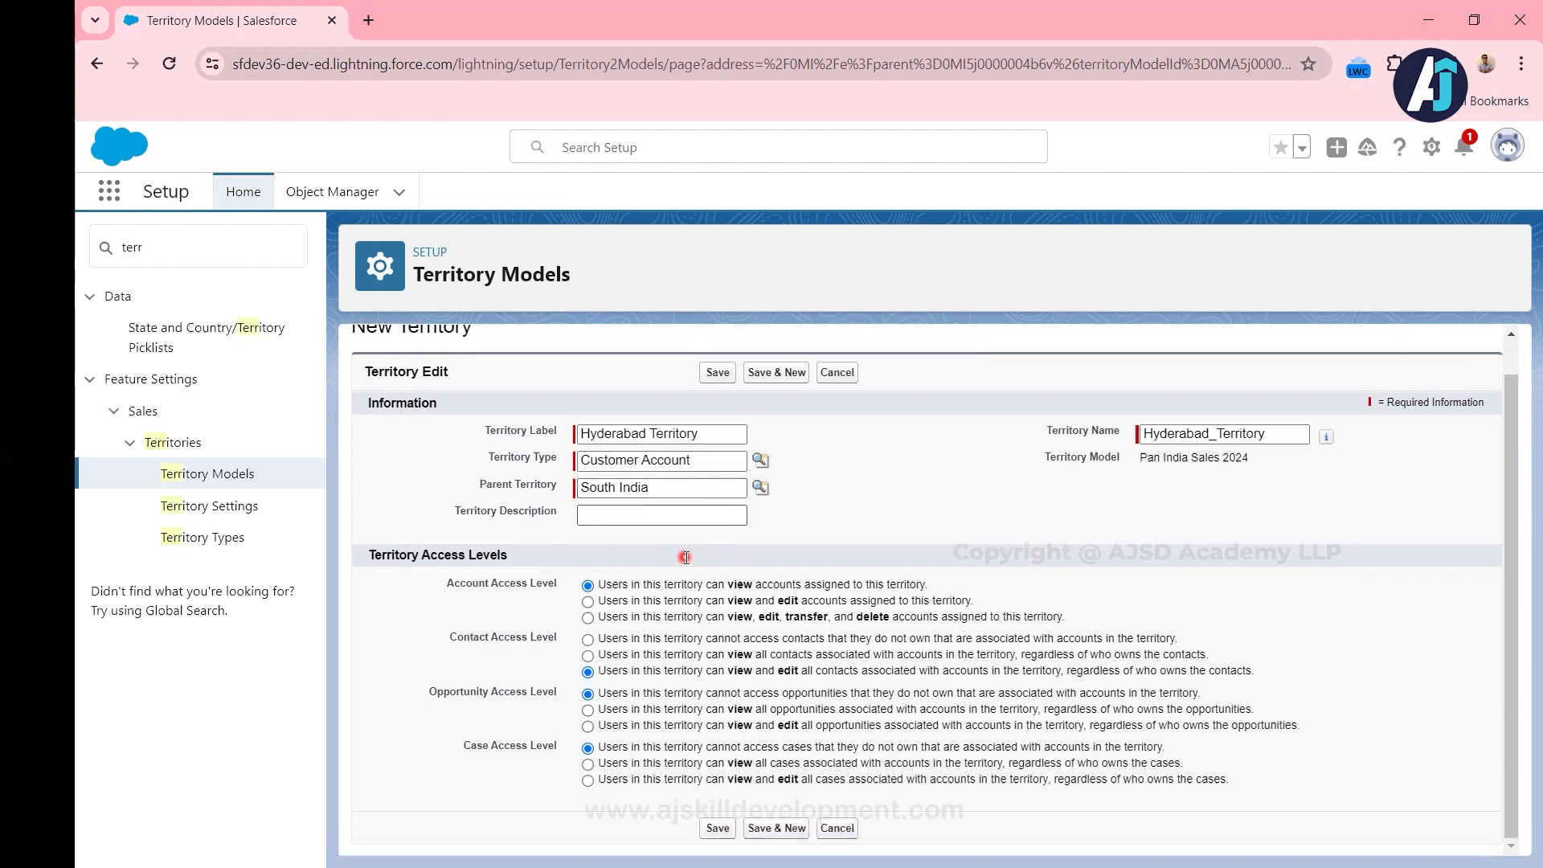
{"action": "left_click", "coordinate": [718, 569]}
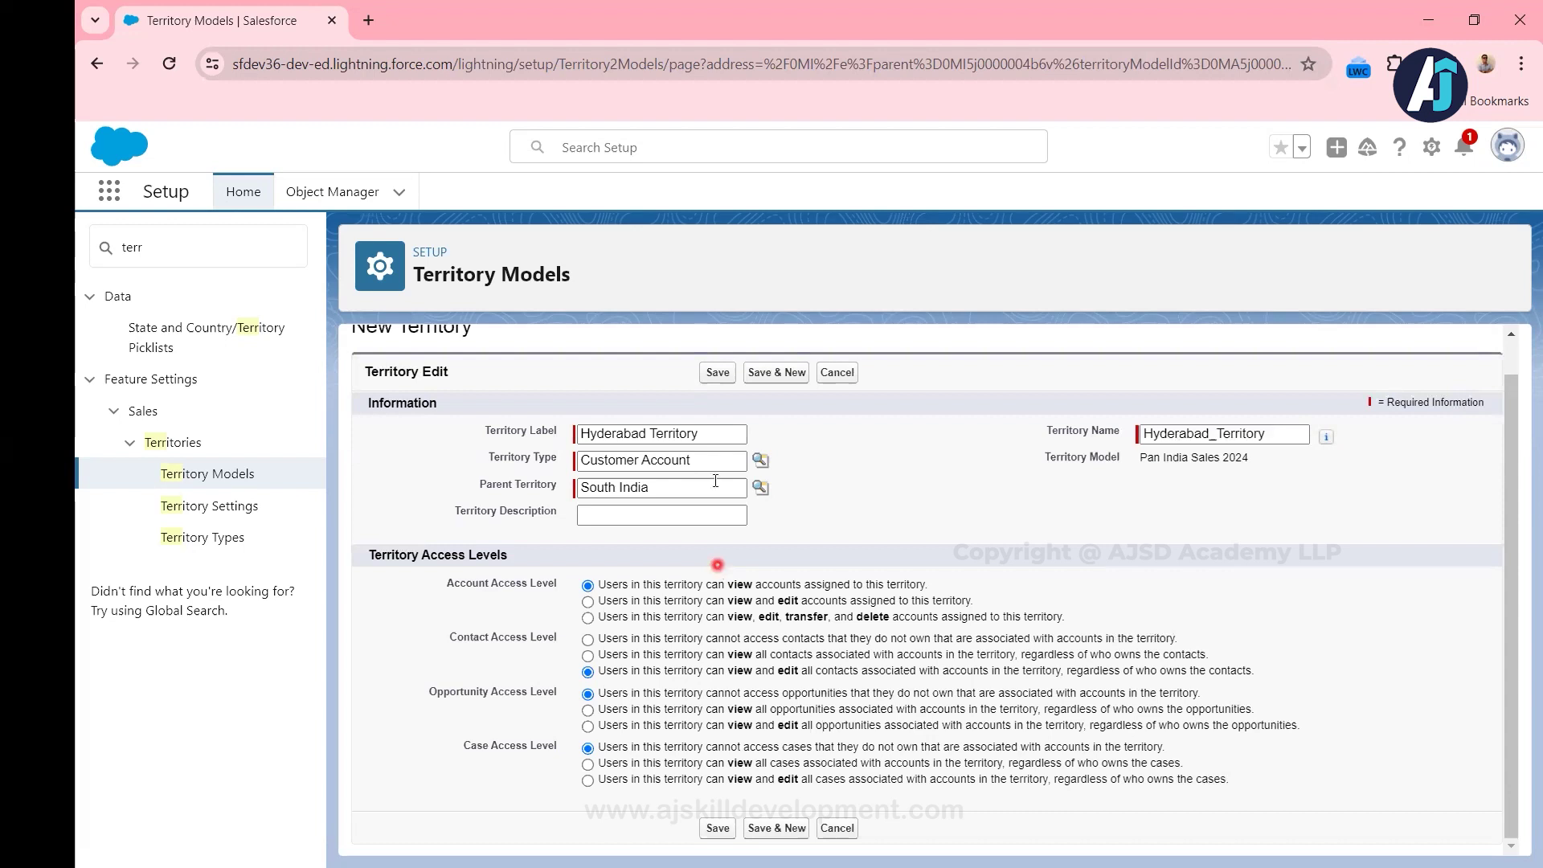
{"action": "left_click", "coordinate": [716, 373]}
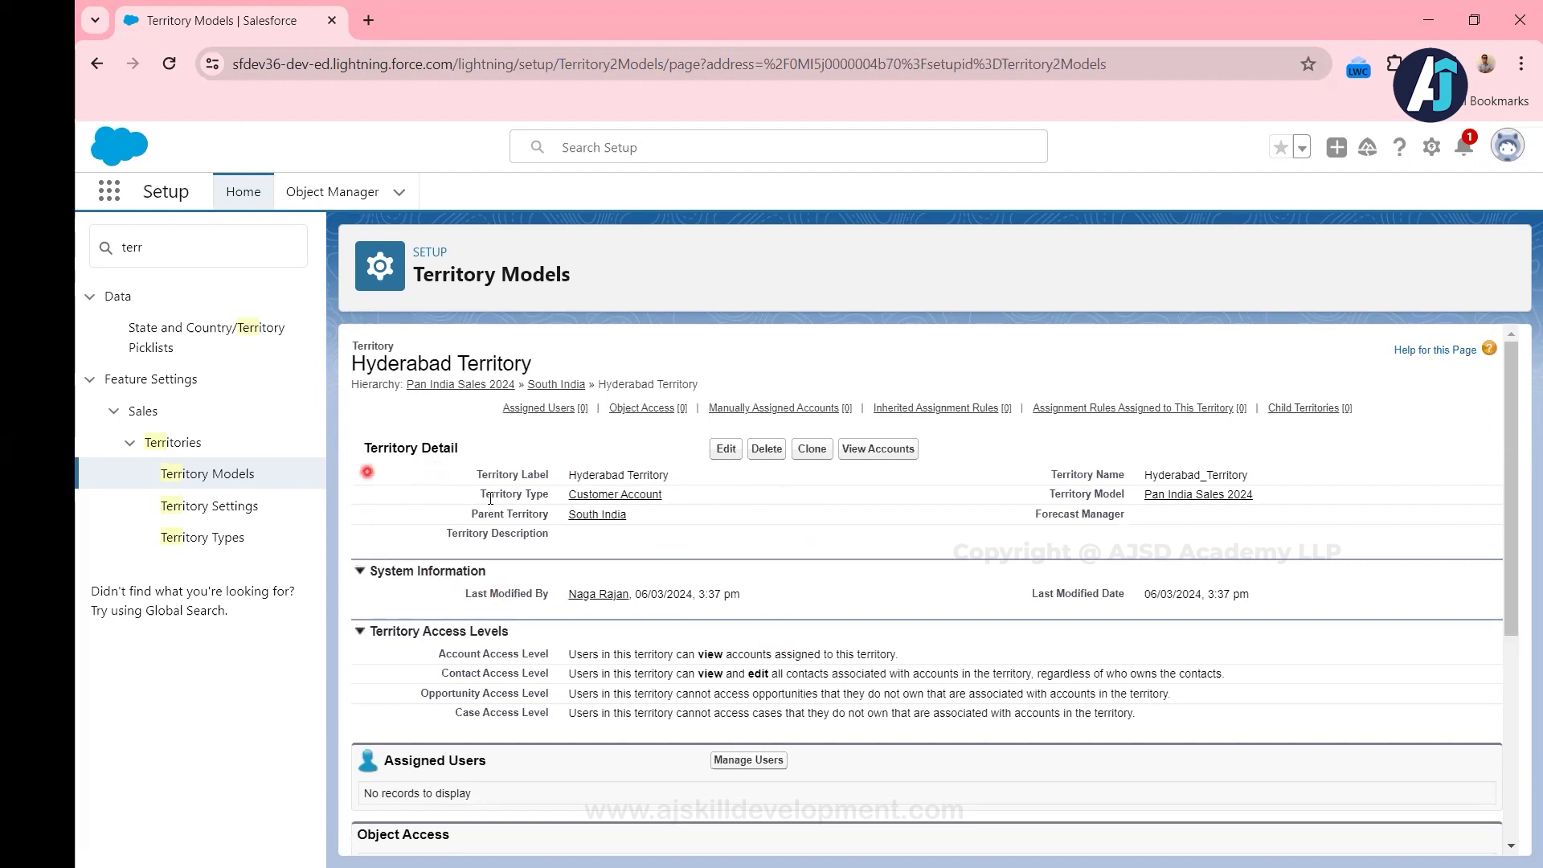
Look through the Hyderabad Territory's access levels and its related lists of users, accounts, assignment rules and child territories.
{"action": "scroll", "coordinate": [489, 497], "scroll_direction": "down", "scroll_amount": 1}
{"action": "scroll", "coordinate": [489, 497], "scroll_direction": "down", "scroll_amount": 1}
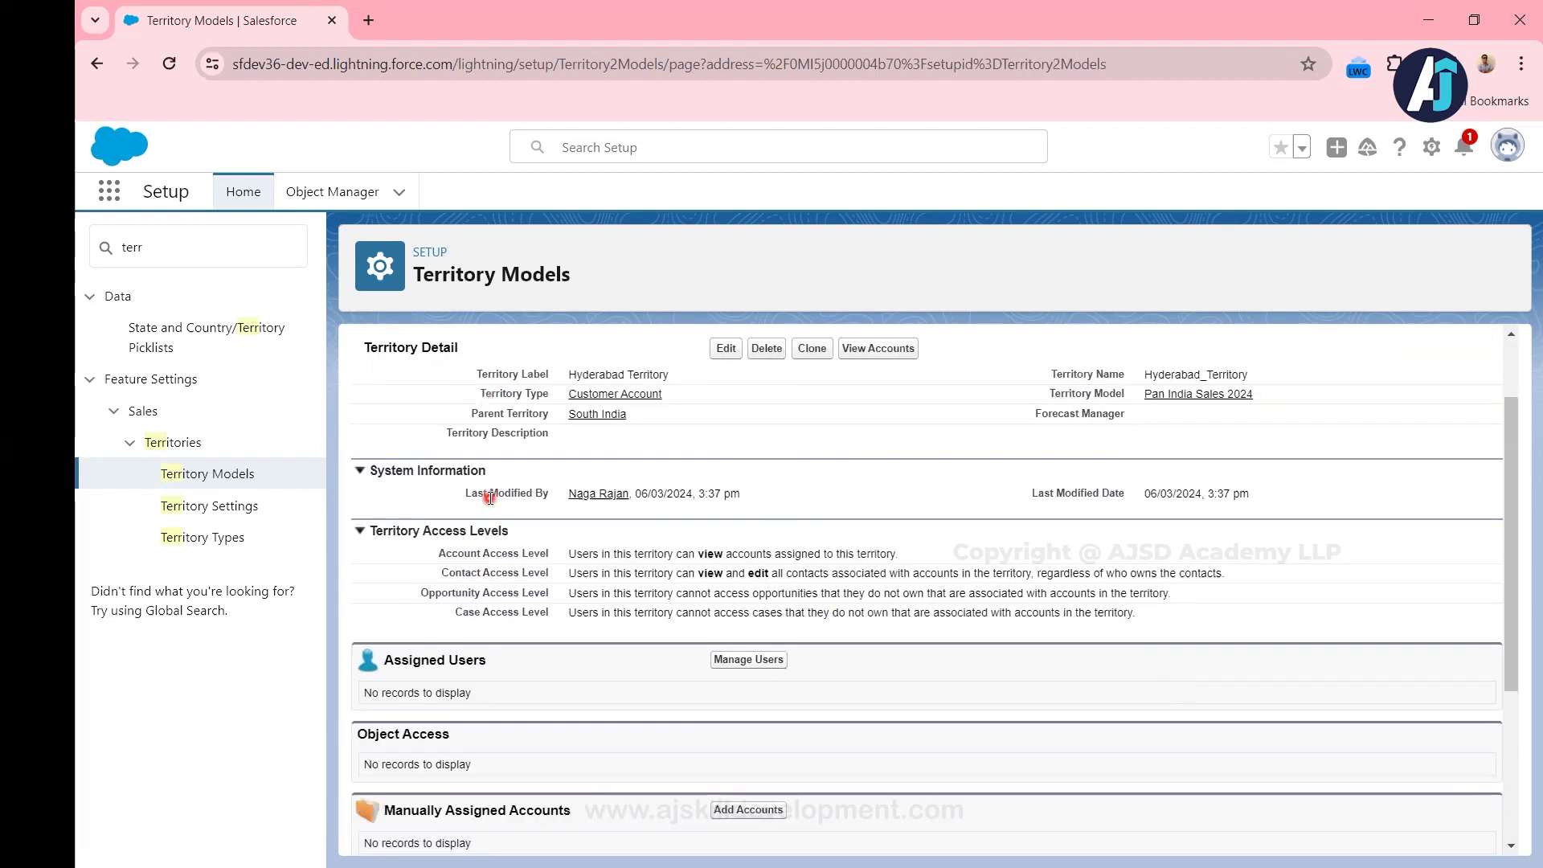
{"action": "scroll", "coordinate": [489, 497], "scroll_direction": "down", "scroll_amount": 3}
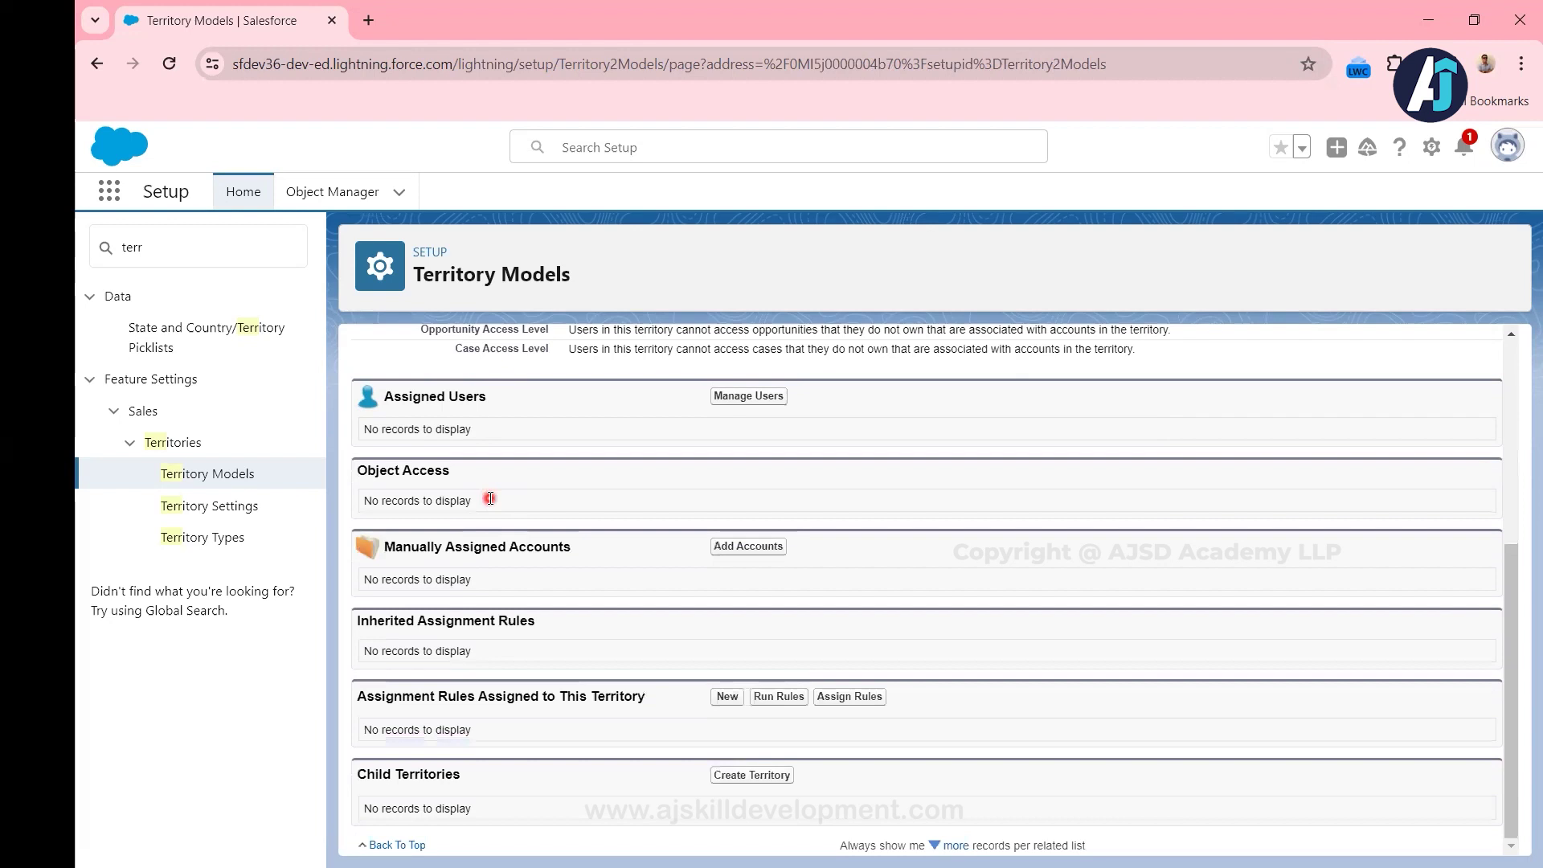
{"action": "scroll", "coordinate": [489, 499], "scroll_direction": "up", "scroll_amount": 1}
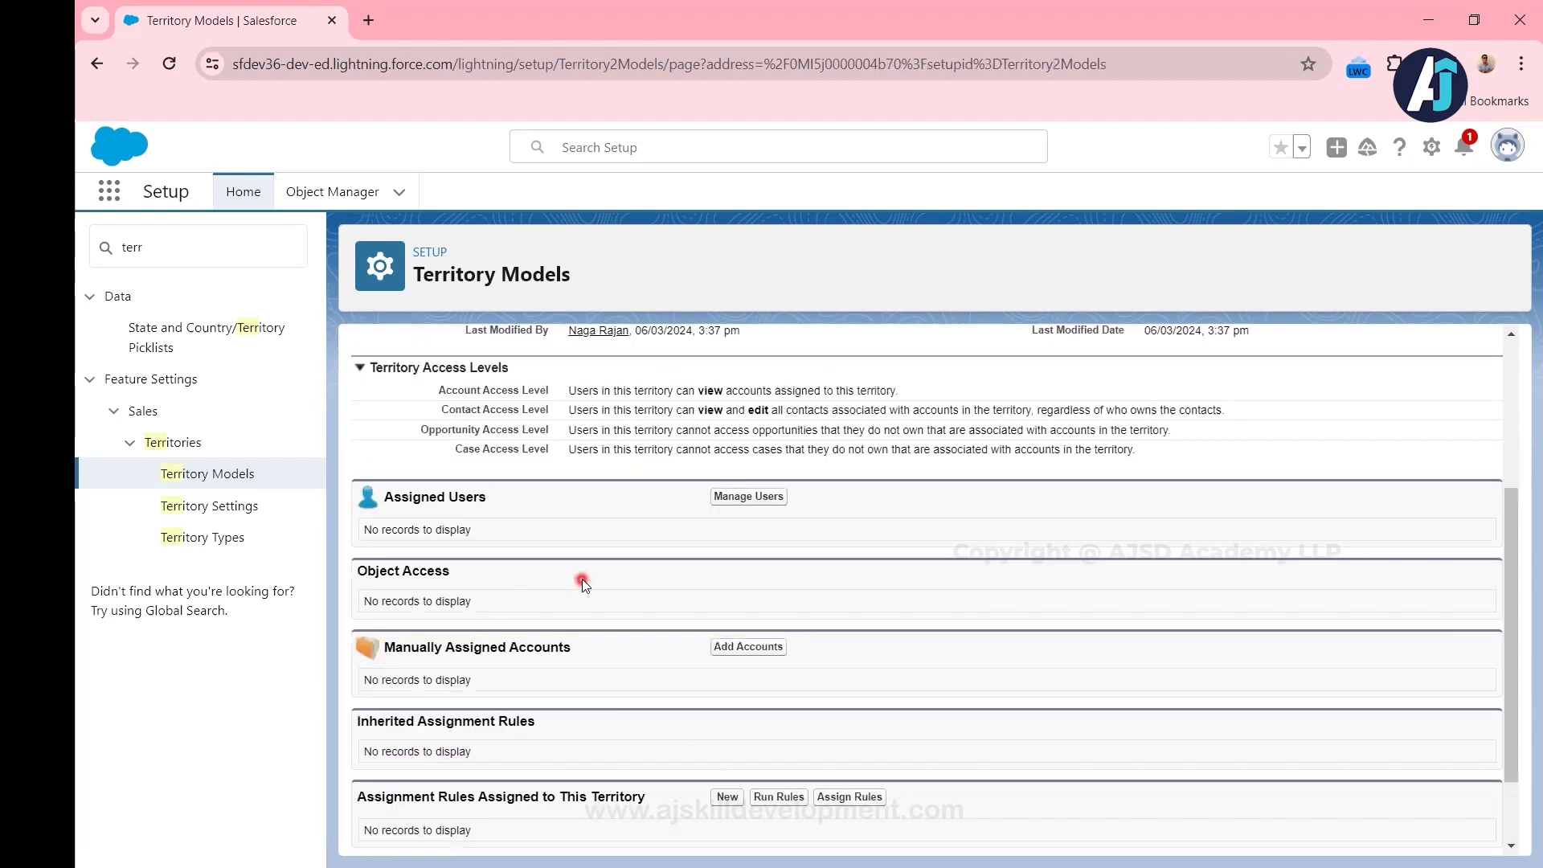
{"action": "scroll", "coordinate": [578, 583], "scroll_direction": "up", "scroll_amount": 3}
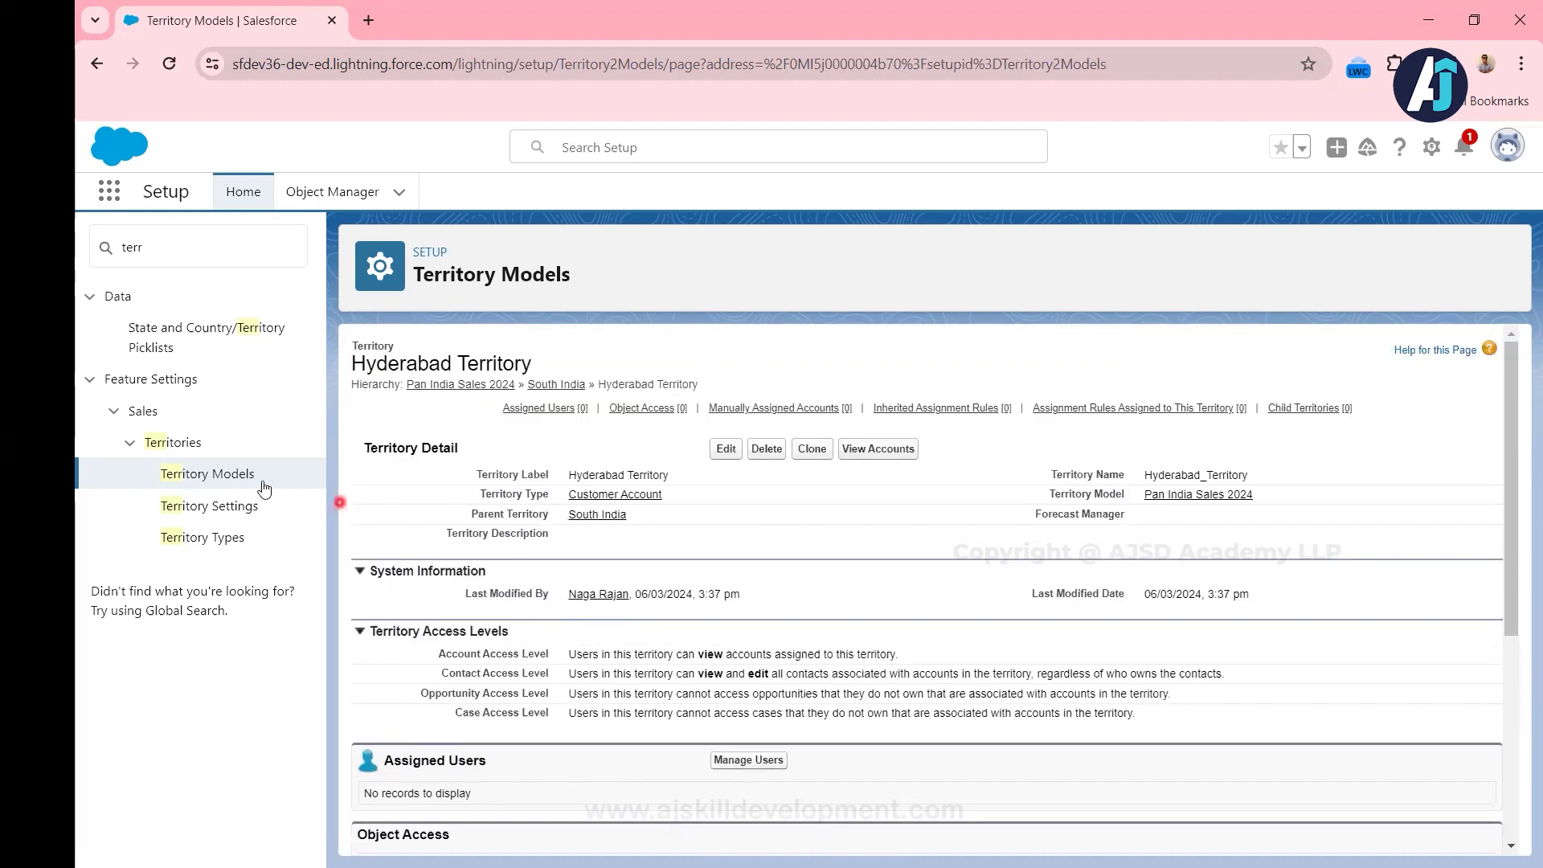
Open the Pan India Sales 2024 territory hierarchy and review the South India territory's details, access levels and related lists.
{"action": "left_click", "coordinate": [232, 479]}
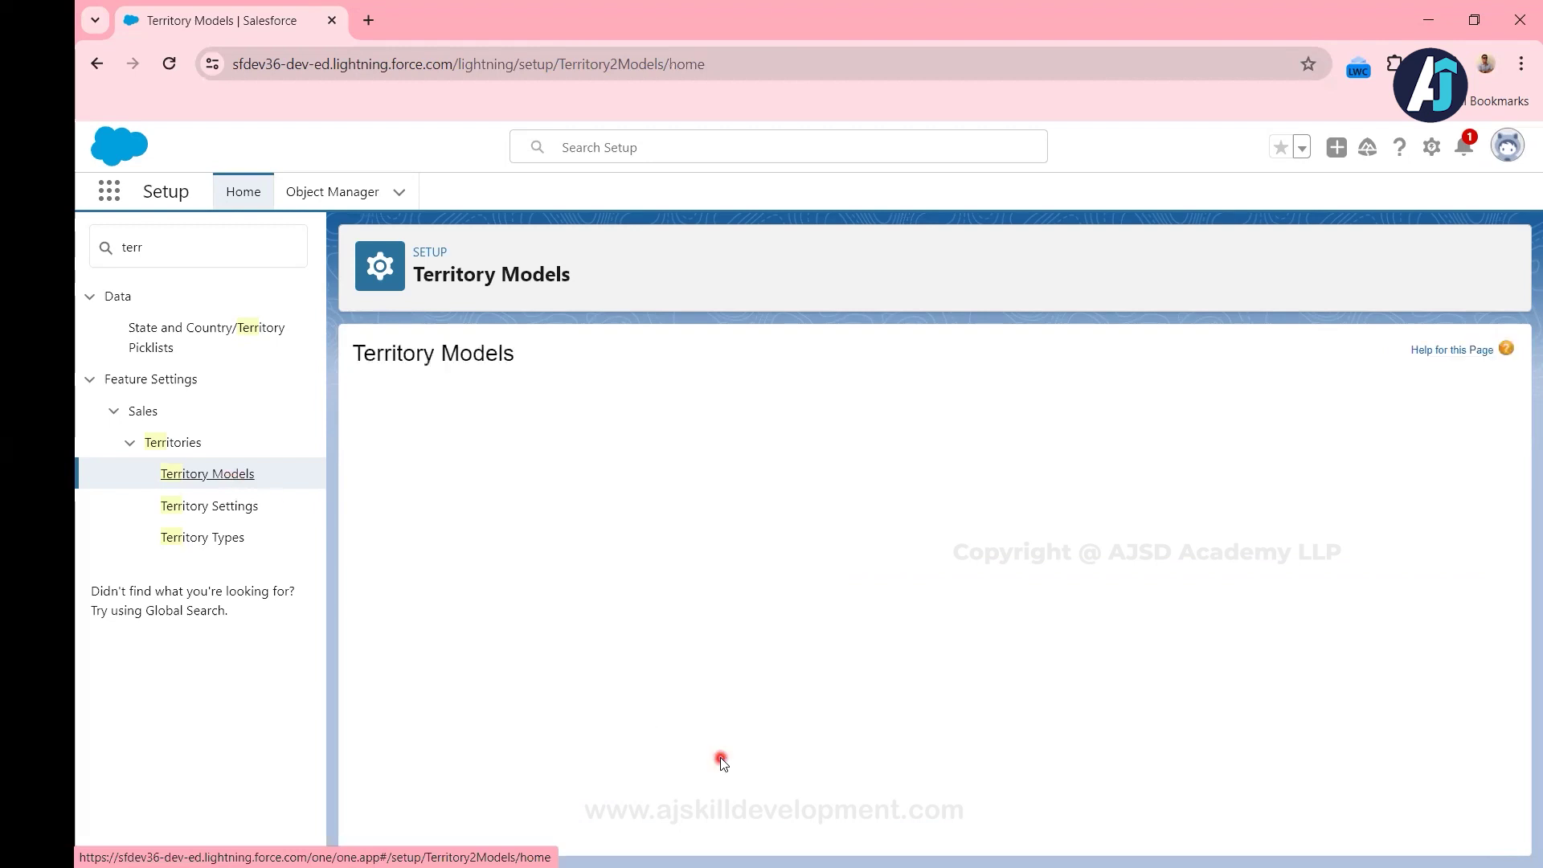
{"action": "left_click", "coordinate": [464, 490]}
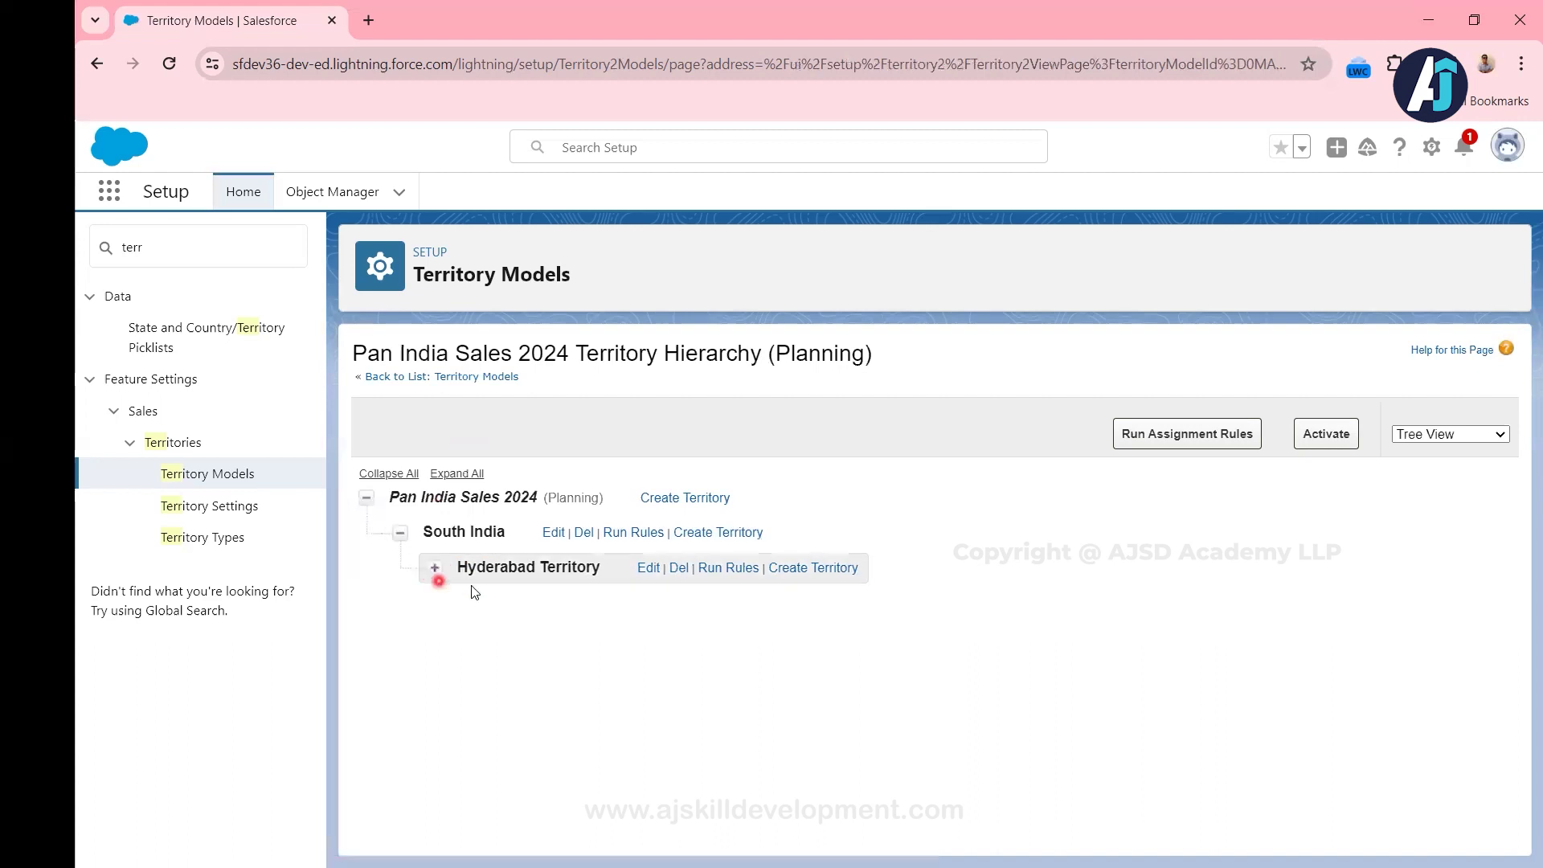
{"action": "left_click", "coordinate": [476, 533]}
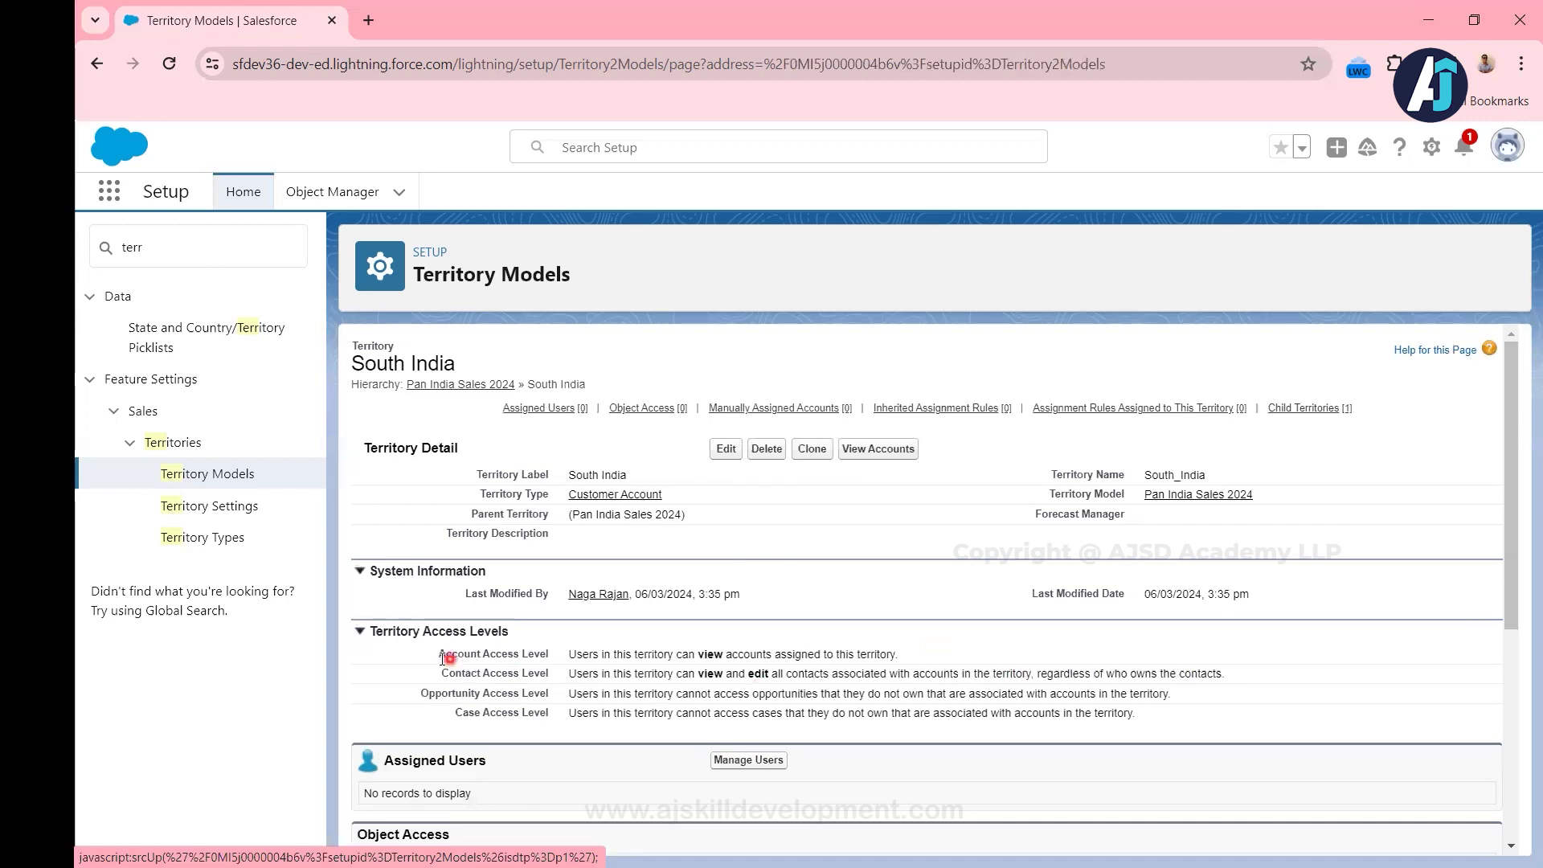
{"action": "scroll", "coordinate": [604, 652], "scroll_direction": "down", "scroll_amount": 1}
{"action": "scroll", "coordinate": [603, 652], "scroll_direction": "down", "scroll_amount": 4}
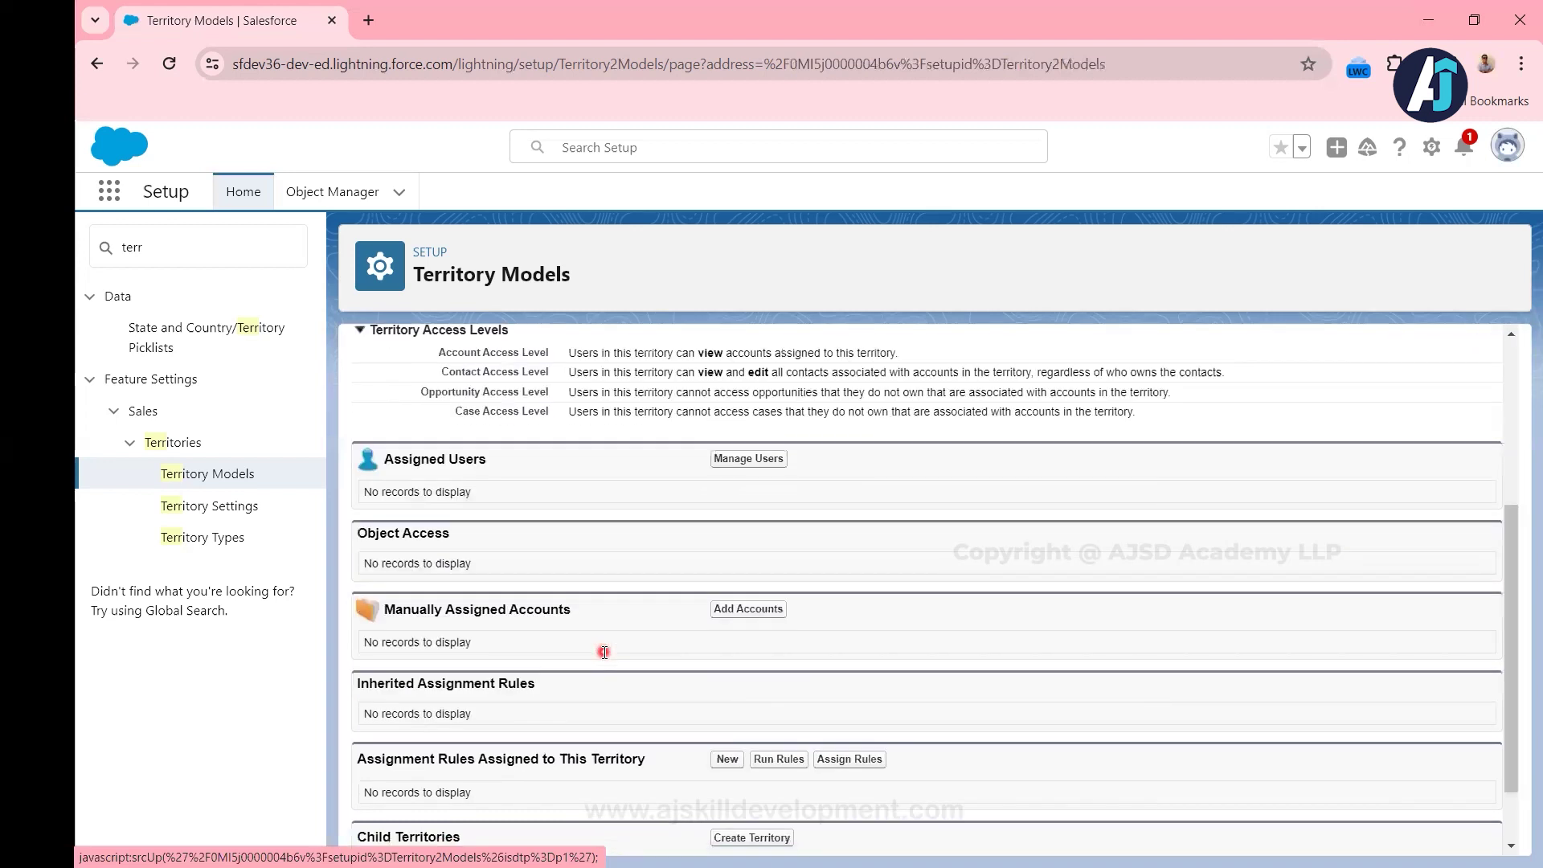
{"action": "scroll", "coordinate": [603, 652], "scroll_direction": "up", "scroll_amount": 5}
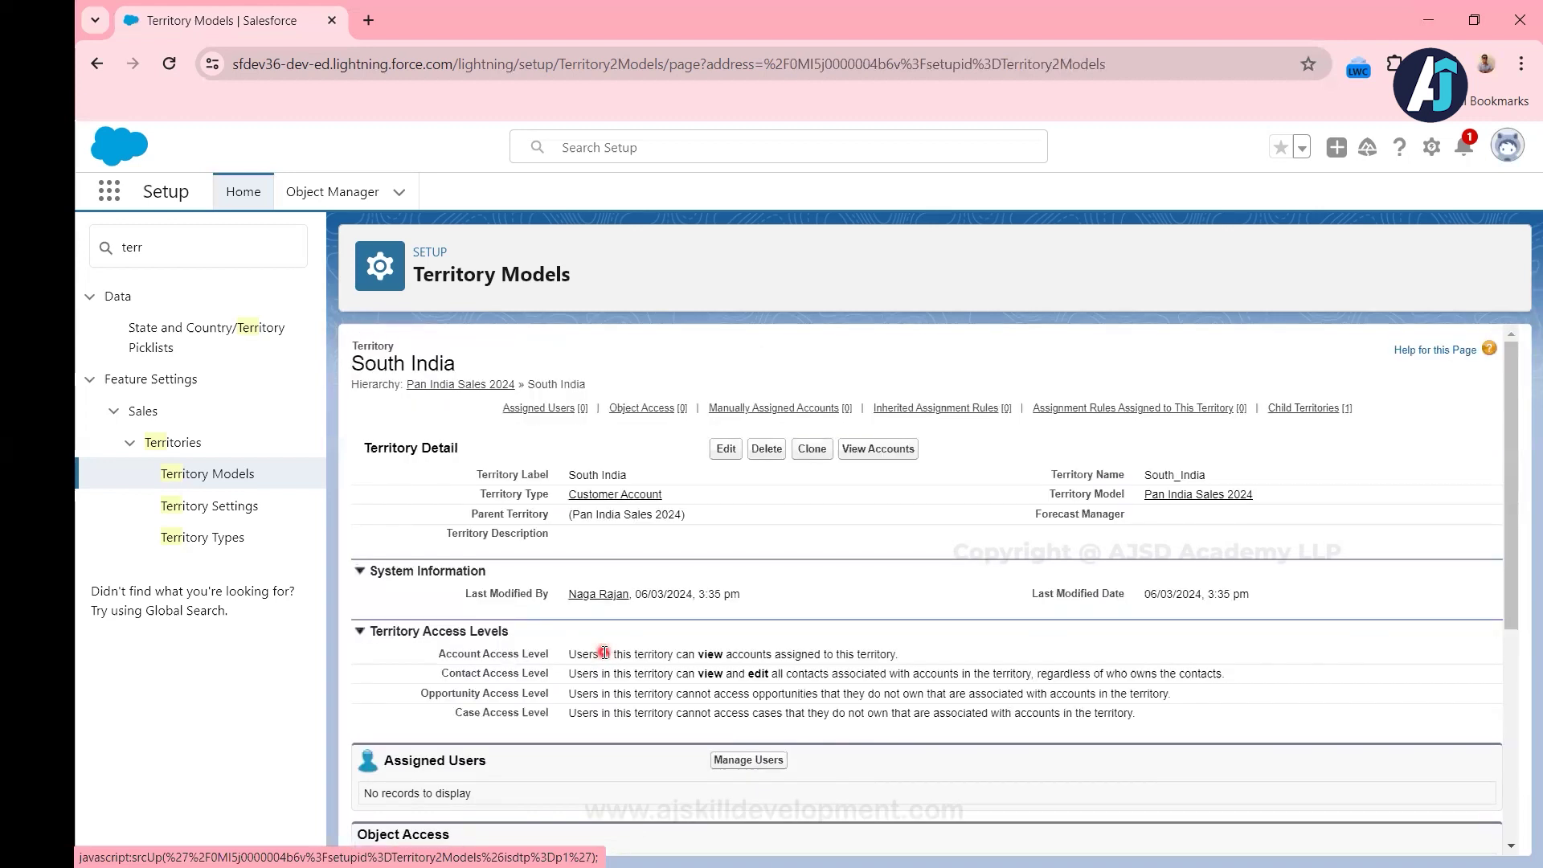
{"action": "left_click", "coordinate": [97, 63]}
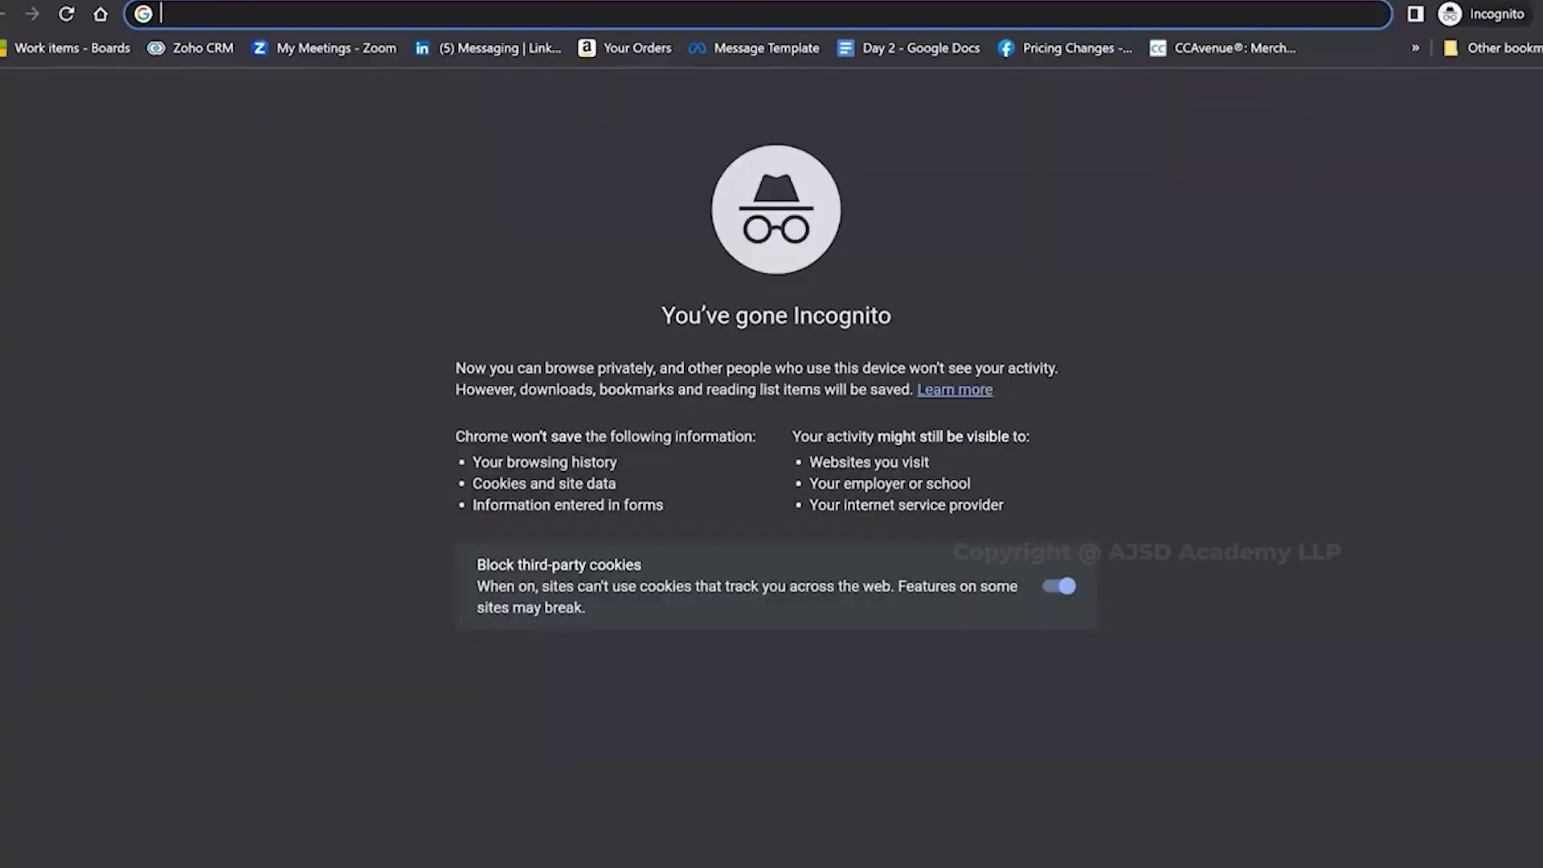
Open ajskilldevelopment.com in an Incognito browser window and look through the Our Curriculum course list on its home page.
{"action": "type", "text": "ajskilldevelopment.com"}
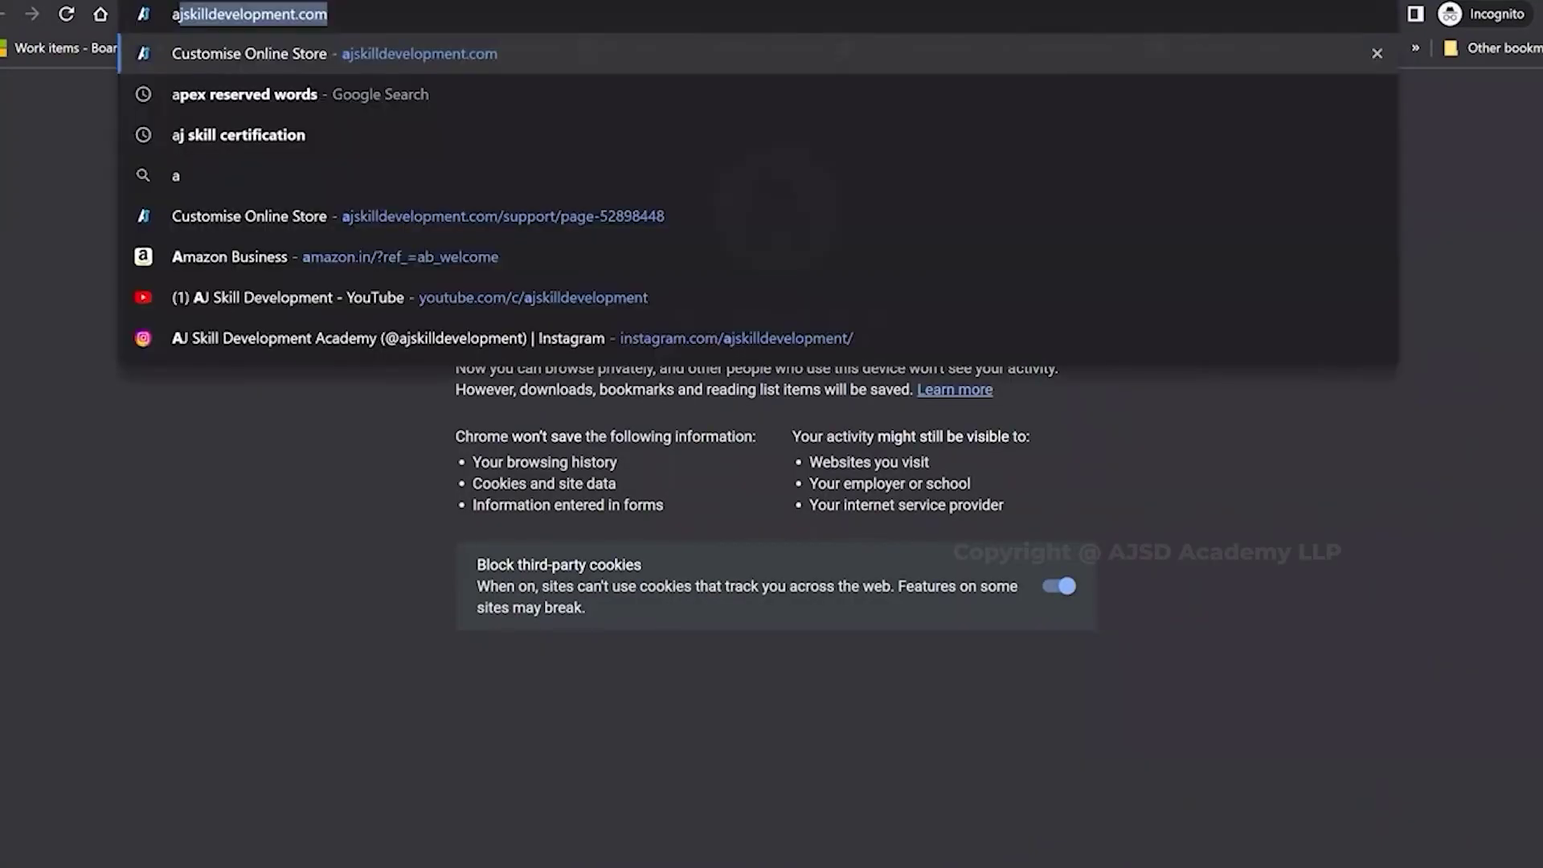
{"action": "key", "text": "Return"}
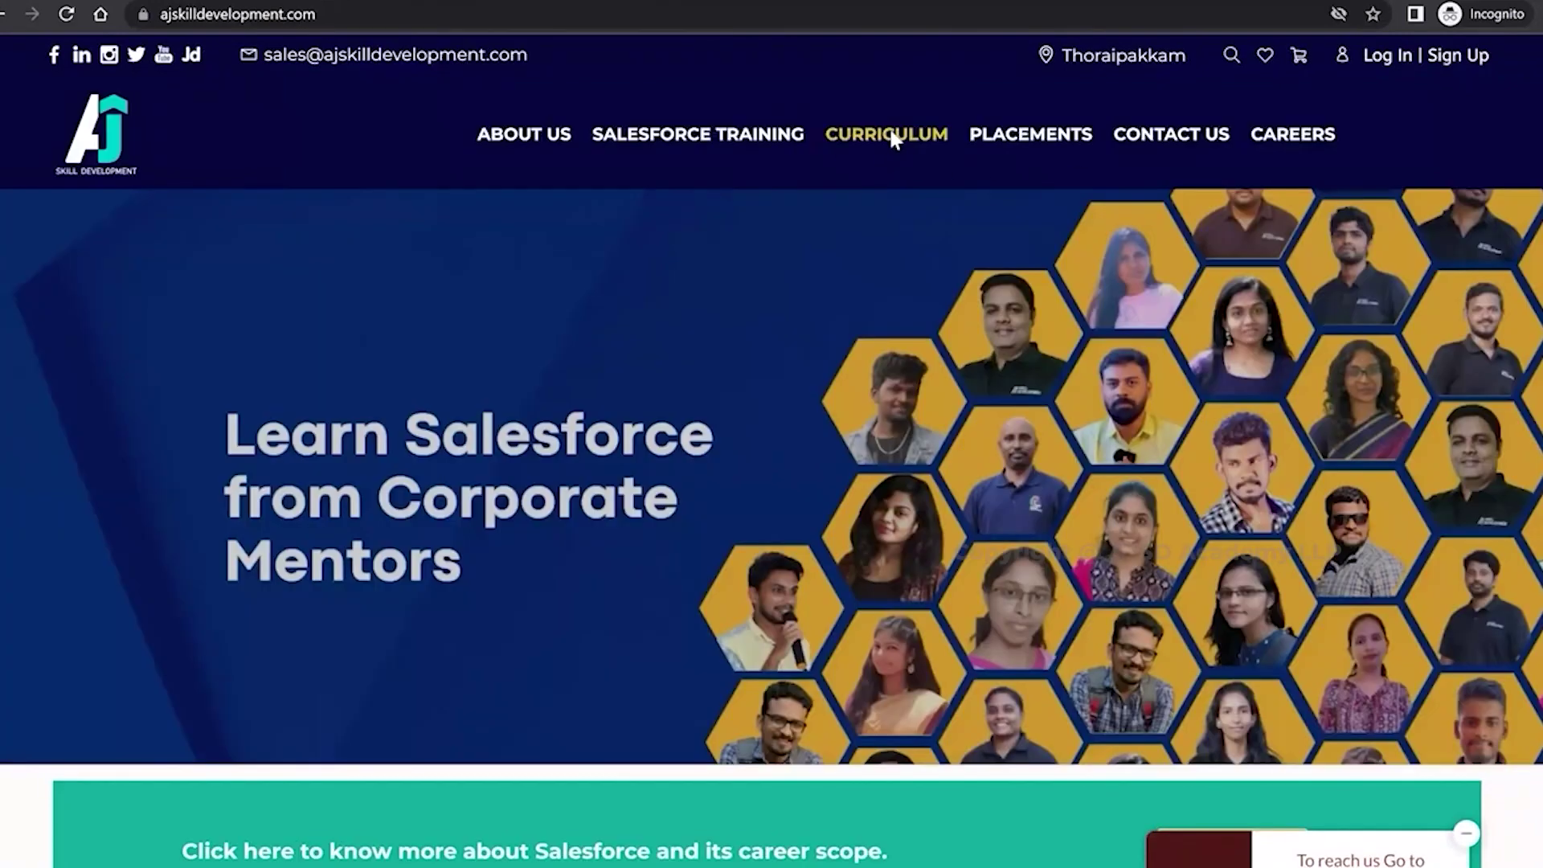
{"action": "scroll", "coordinate": [889, 136], "scroll_direction": "down", "scroll_amount": 8}
{"action": "scroll", "coordinate": [618, 399], "scroll_direction": "down", "scroll_amount": 5}
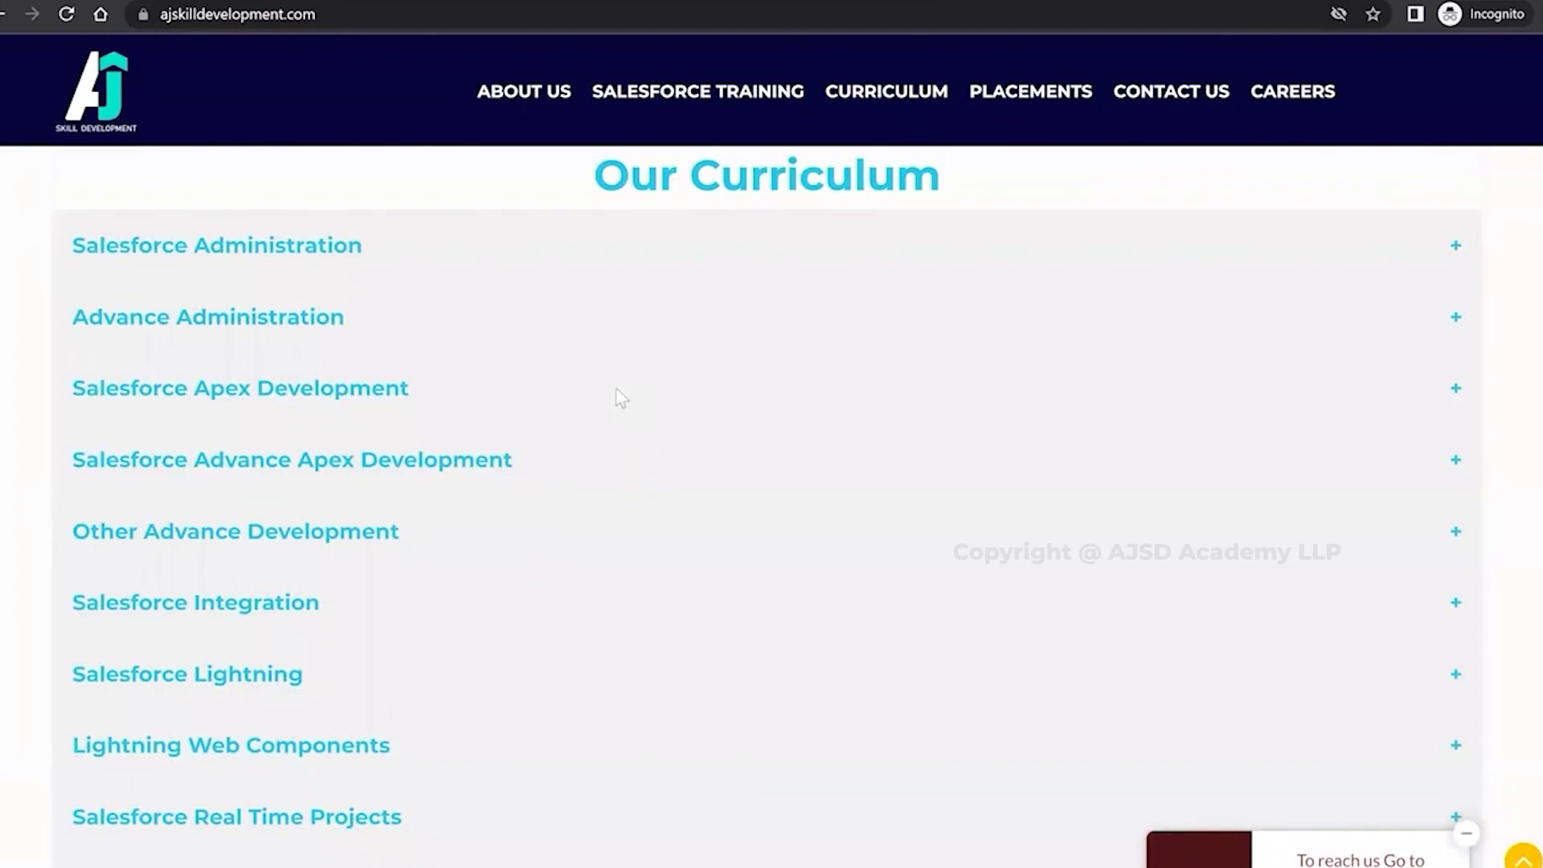
{"action": "scroll", "coordinate": [617, 392], "scroll_direction": "down", "scroll_amount": 4}
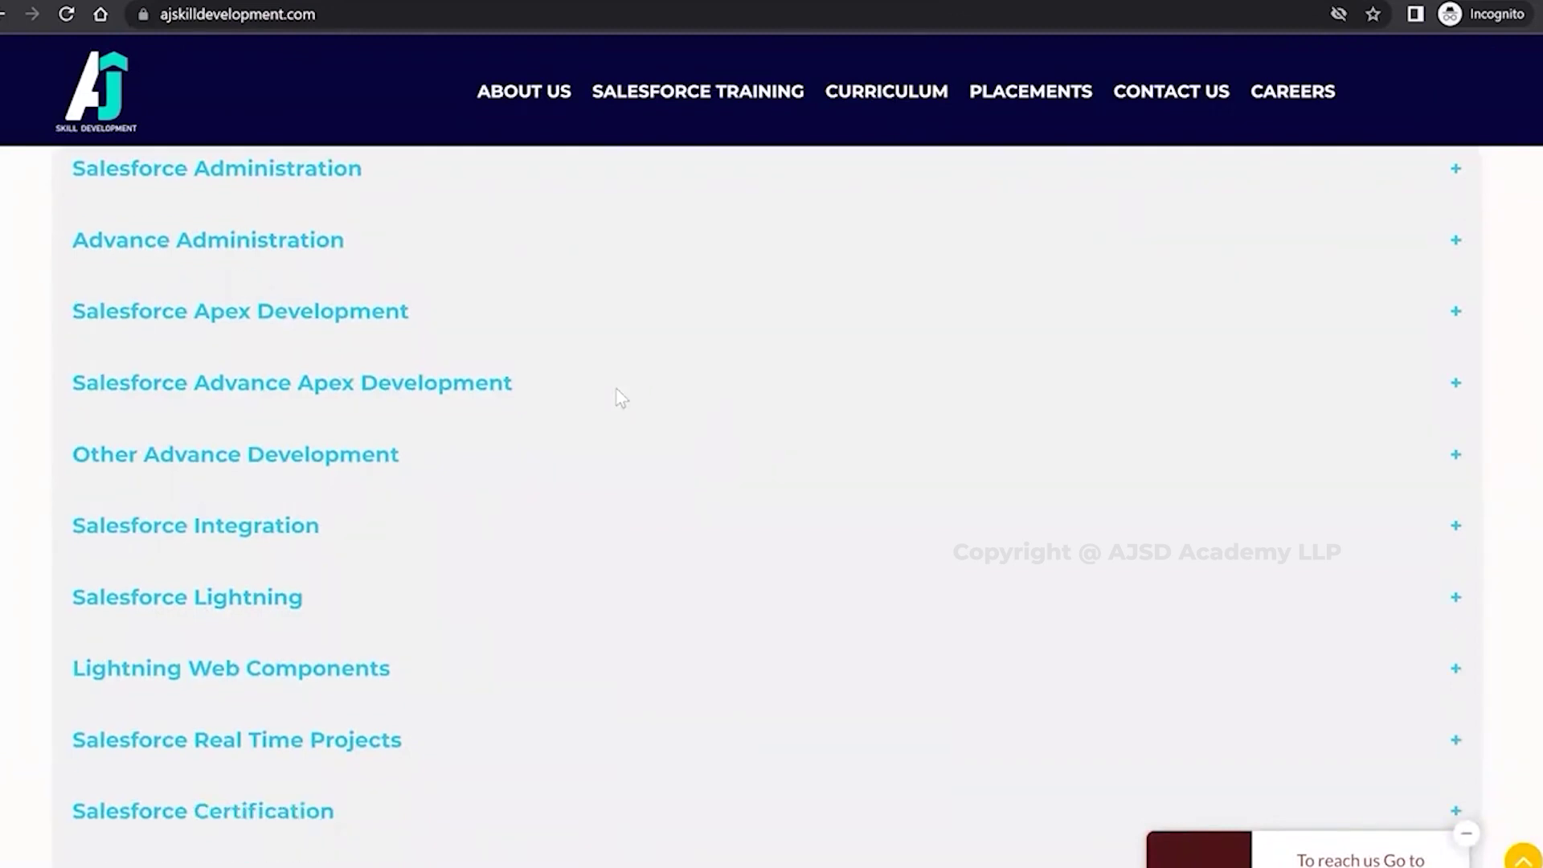
{"action": "scroll", "coordinate": [615, 384], "scroll_direction": "up", "scroll_amount": 10}
{"action": "scroll", "coordinate": [544, 103], "scroll_direction": "up", "scroll_amount": 2}
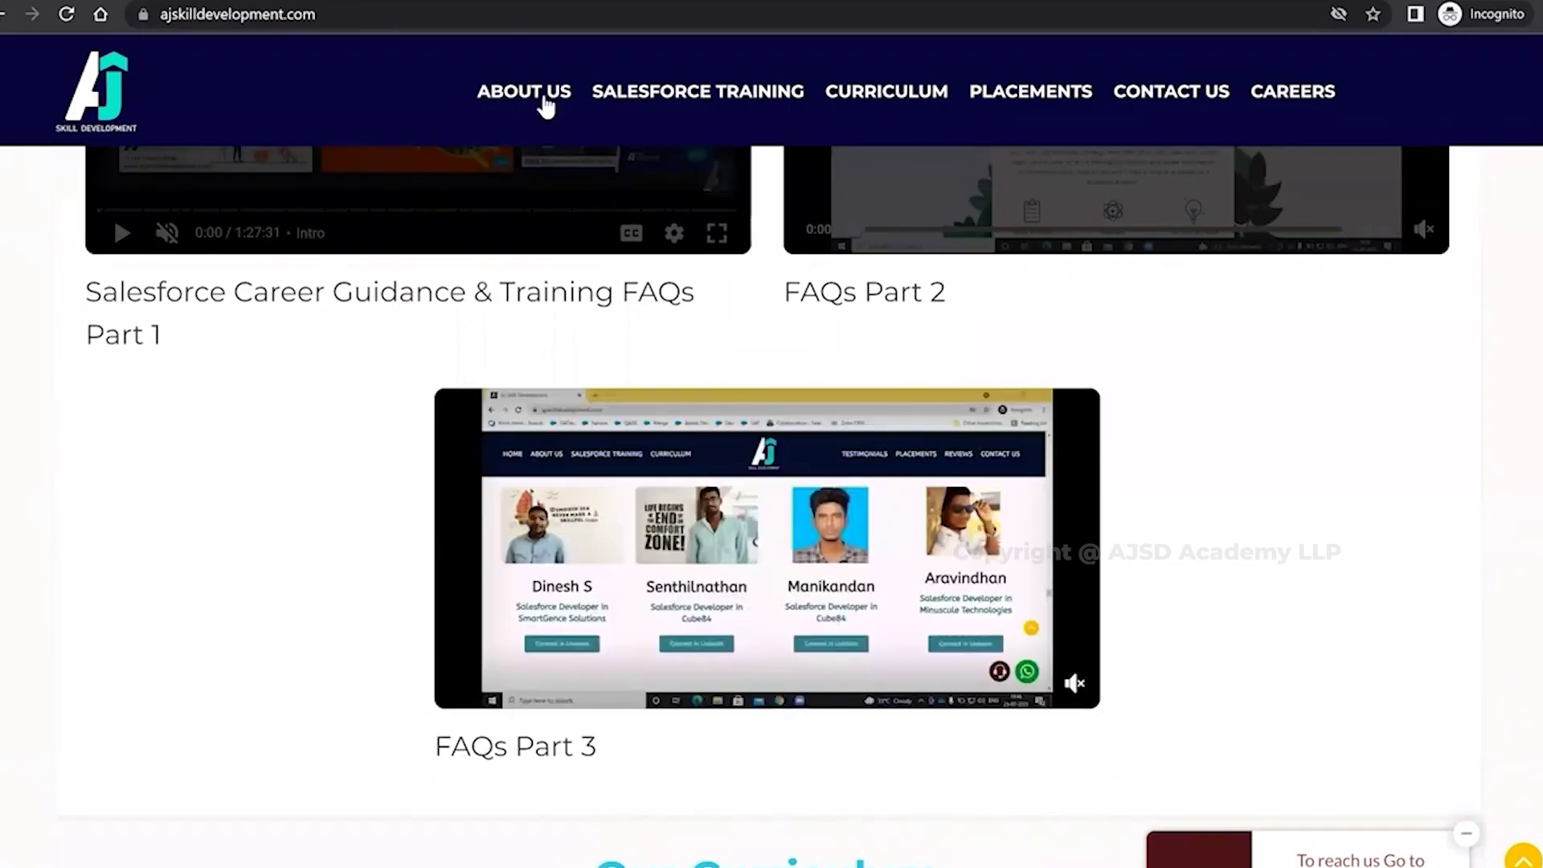
Open the academy's About Us page and read its introduction and the story of its beginning.
{"action": "left_click", "coordinate": [544, 103]}
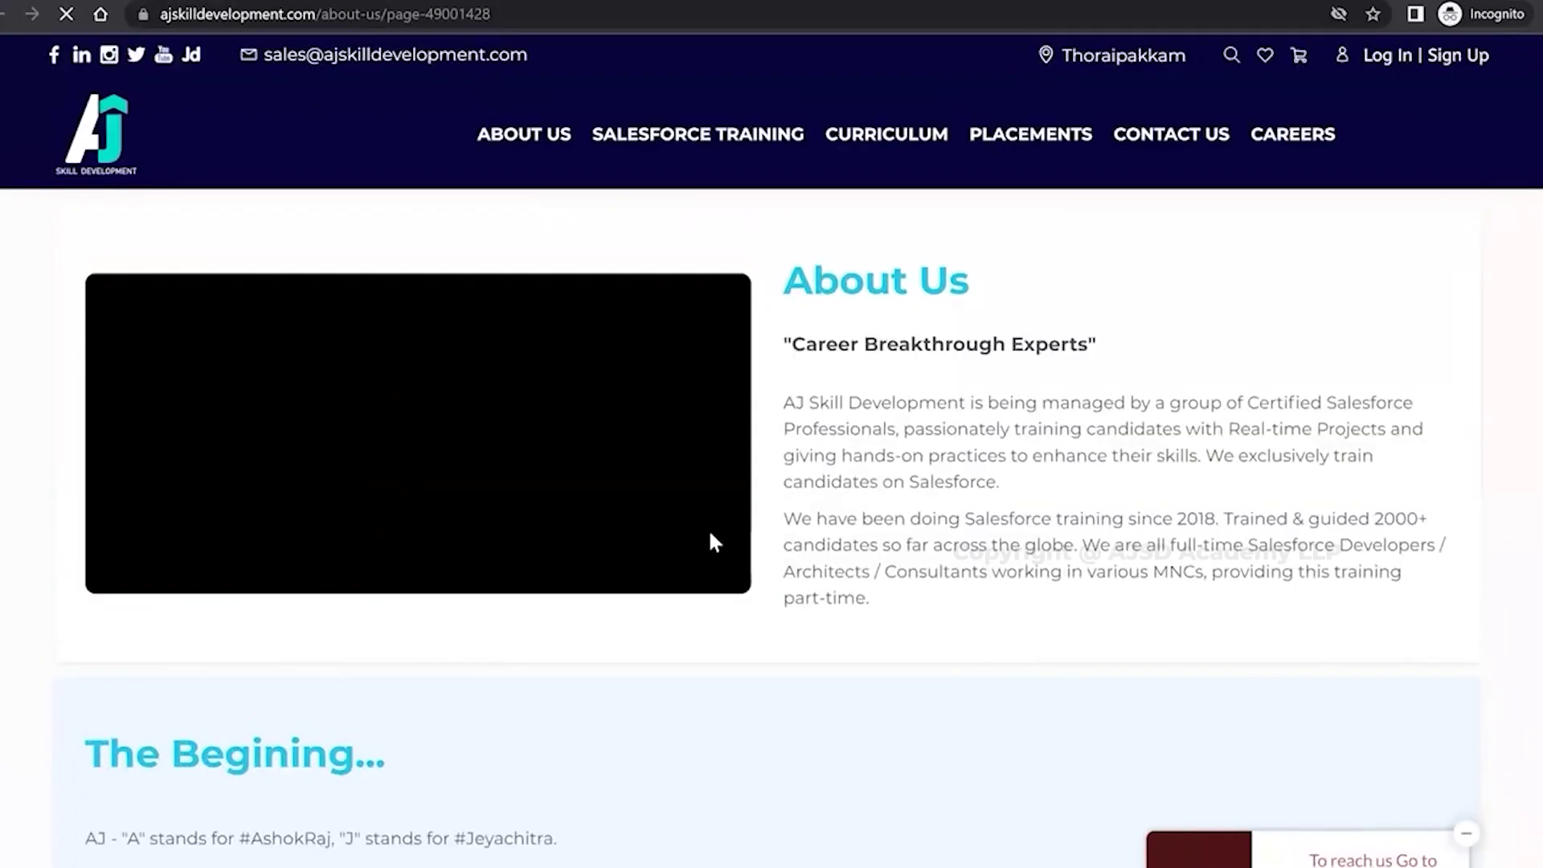
{"action": "scroll", "coordinate": [710, 534], "scroll_direction": "down", "scroll_amount": 2}
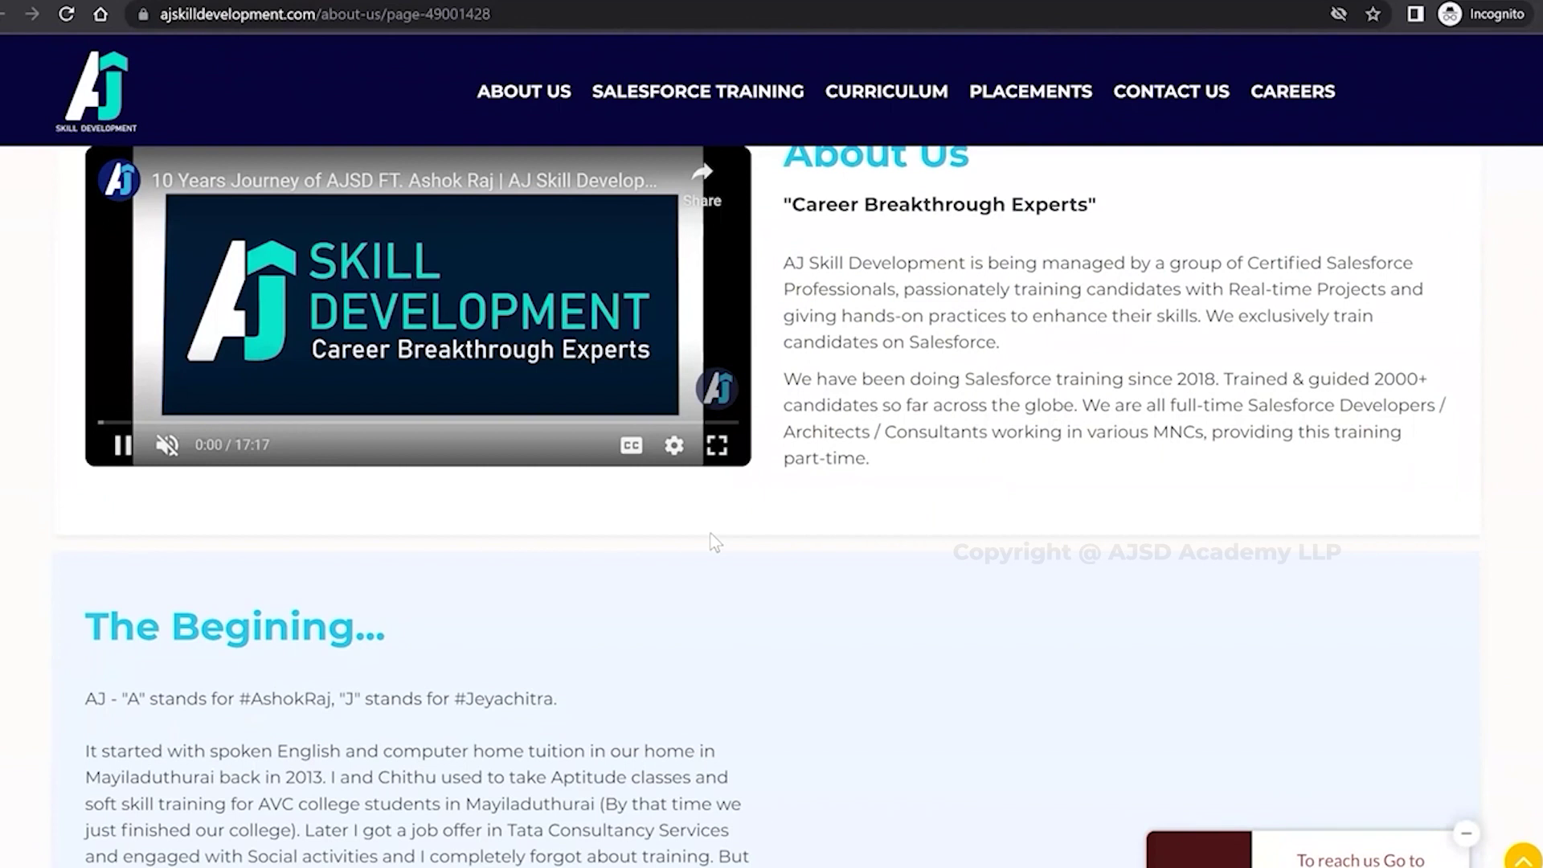
{"action": "scroll", "coordinate": [714, 542], "scroll_direction": "down", "scroll_amount": 1}
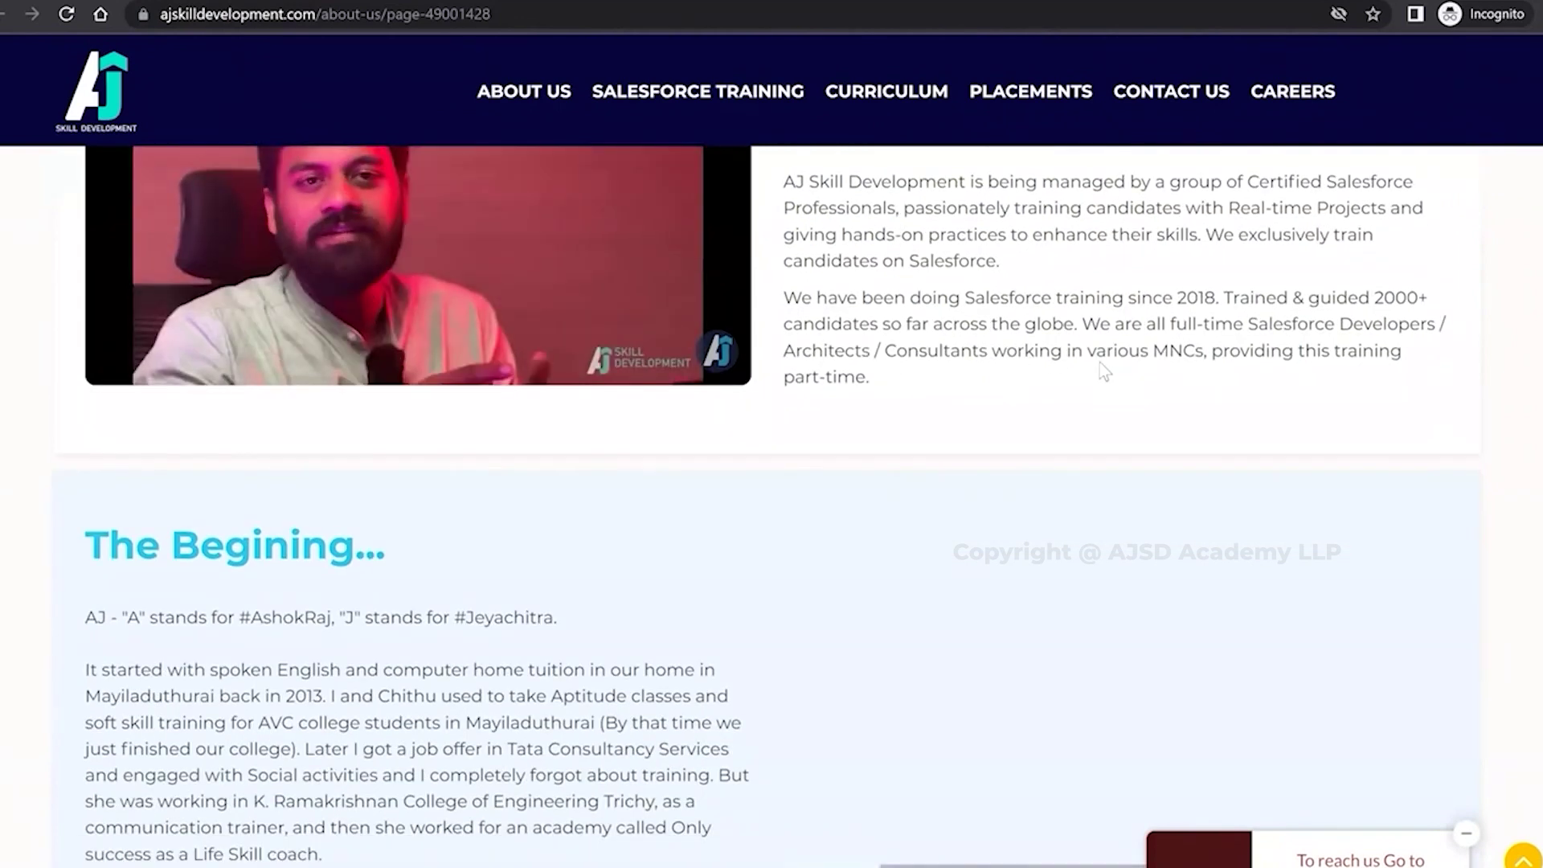
{"action": "scroll", "coordinate": [1105, 371], "scroll_direction": "down", "scroll_amount": 3}
{"action": "scroll", "coordinate": [1099, 362], "scroll_direction": "up", "scroll_amount": 5}
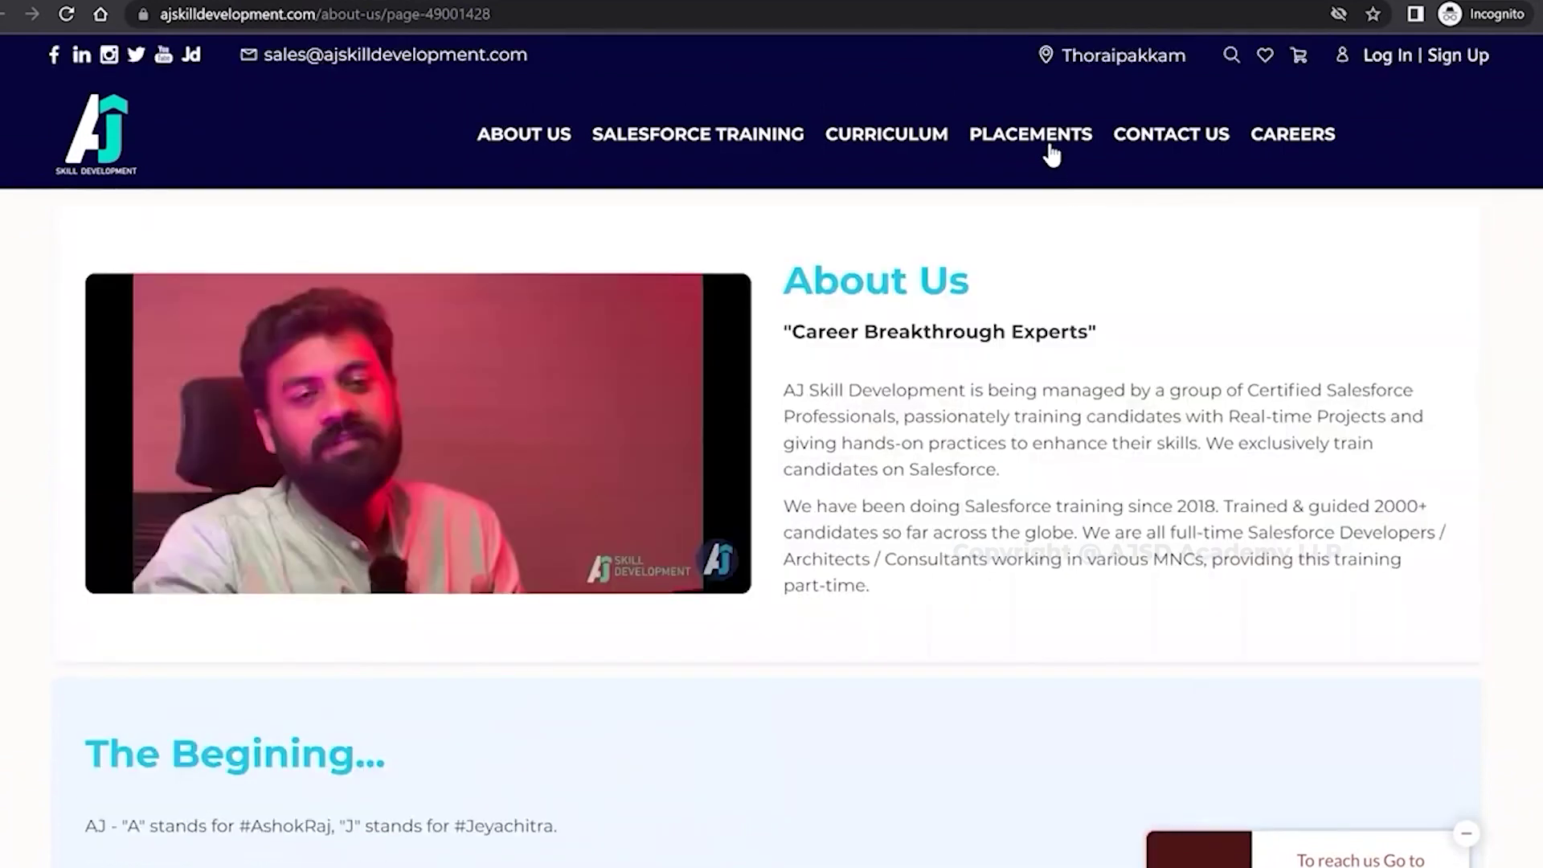
View the kinds of candidates placed by the academy and look through the alumni profiles of the Career Gap group.
{"action": "left_click", "coordinate": [1031, 134]}
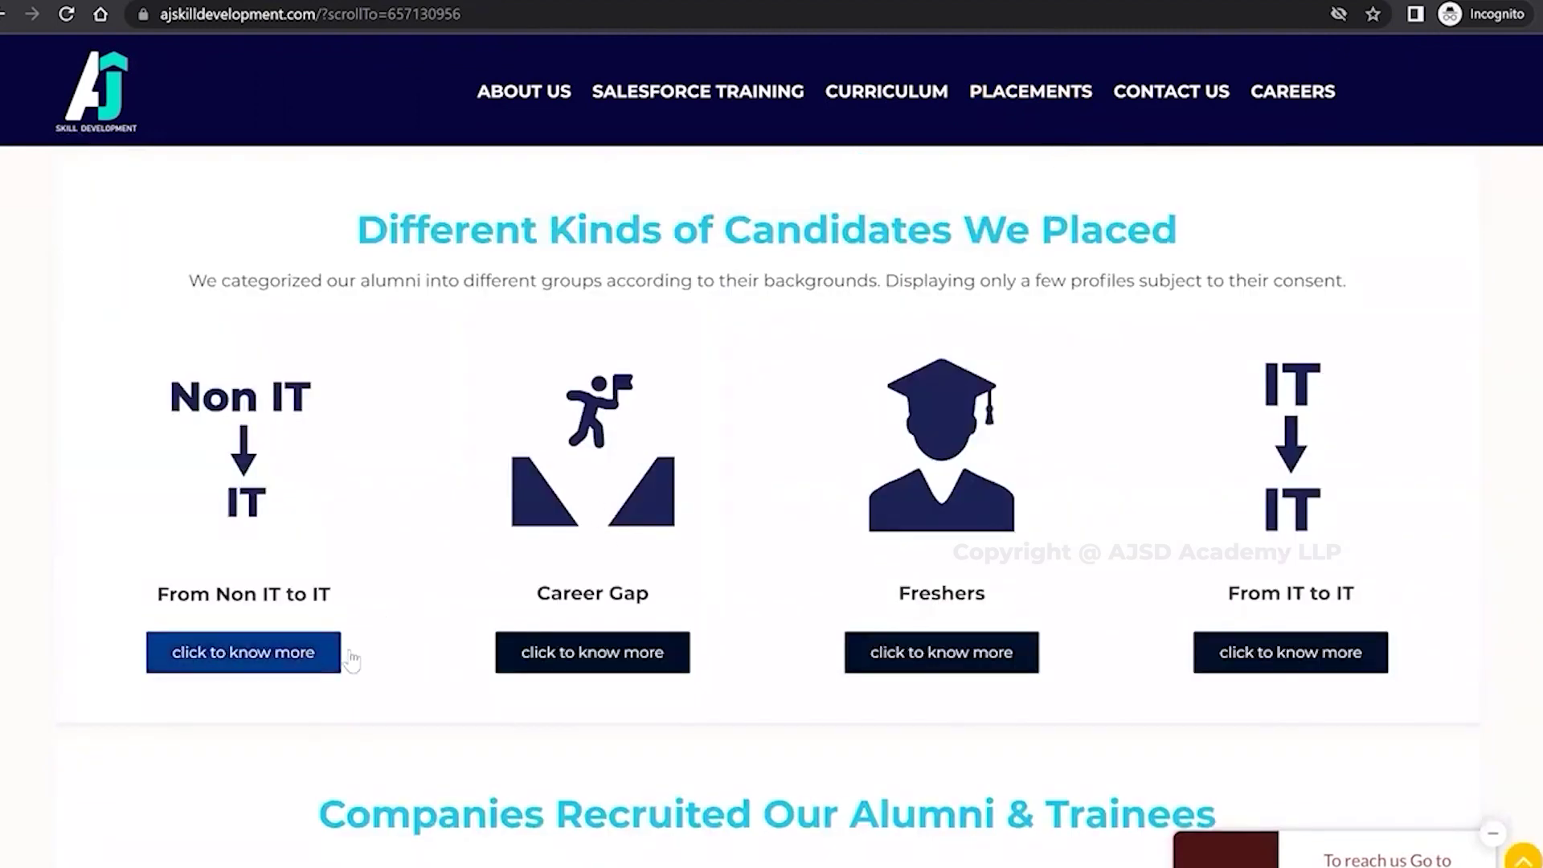
{"action": "left_click", "coordinate": [619, 659]}
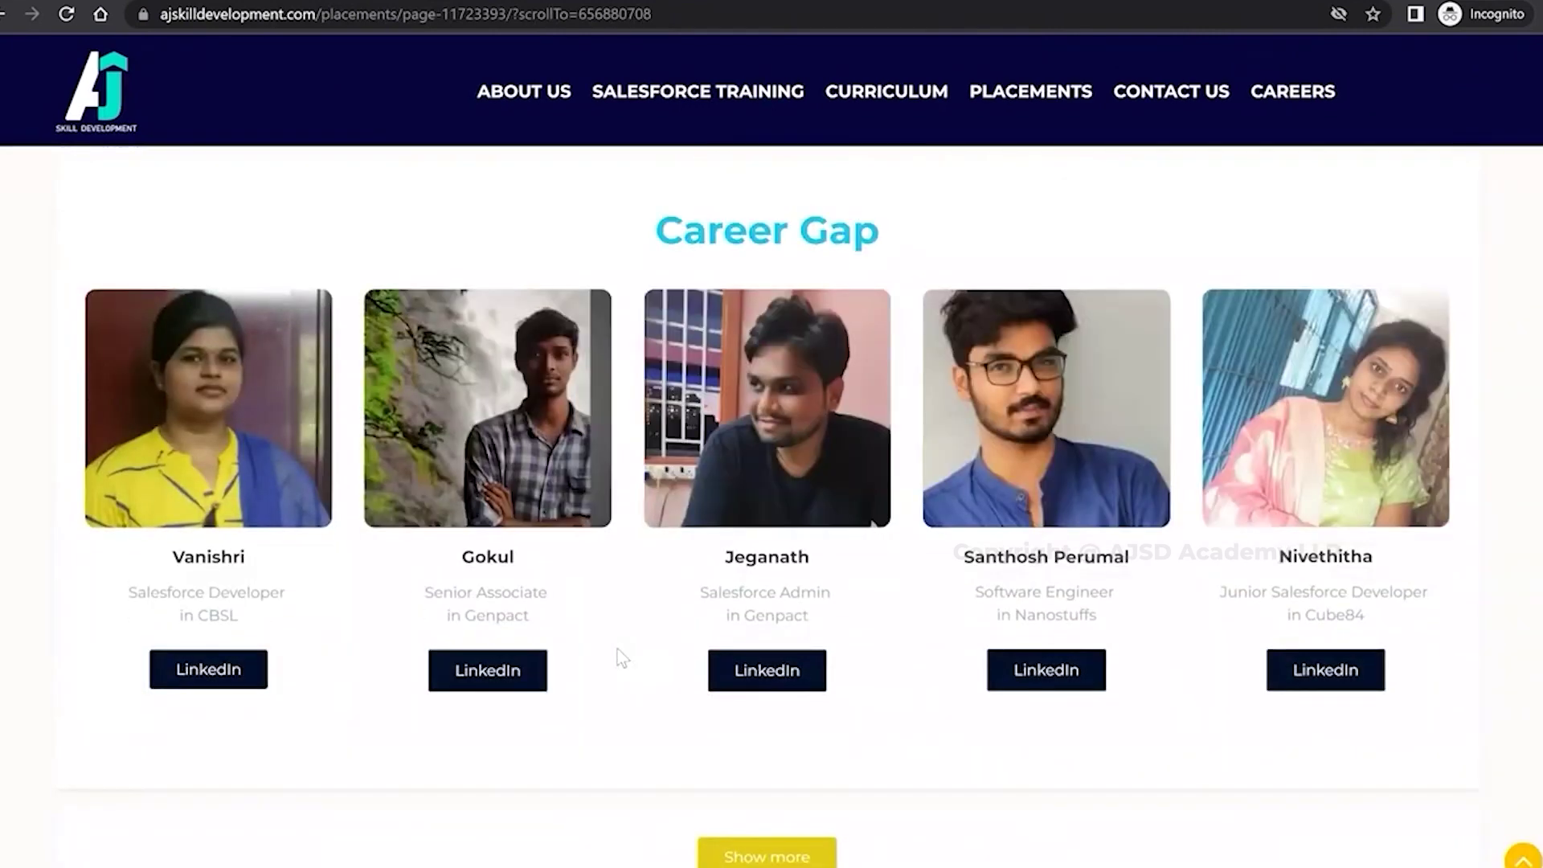
{"action": "scroll", "coordinate": [617, 649], "scroll_direction": "down", "scroll_amount": 1}
{"action": "scroll", "coordinate": [764, 506], "scroll_direction": "down", "scroll_amount": 1}
{"action": "left_click", "coordinate": [772, 473]}
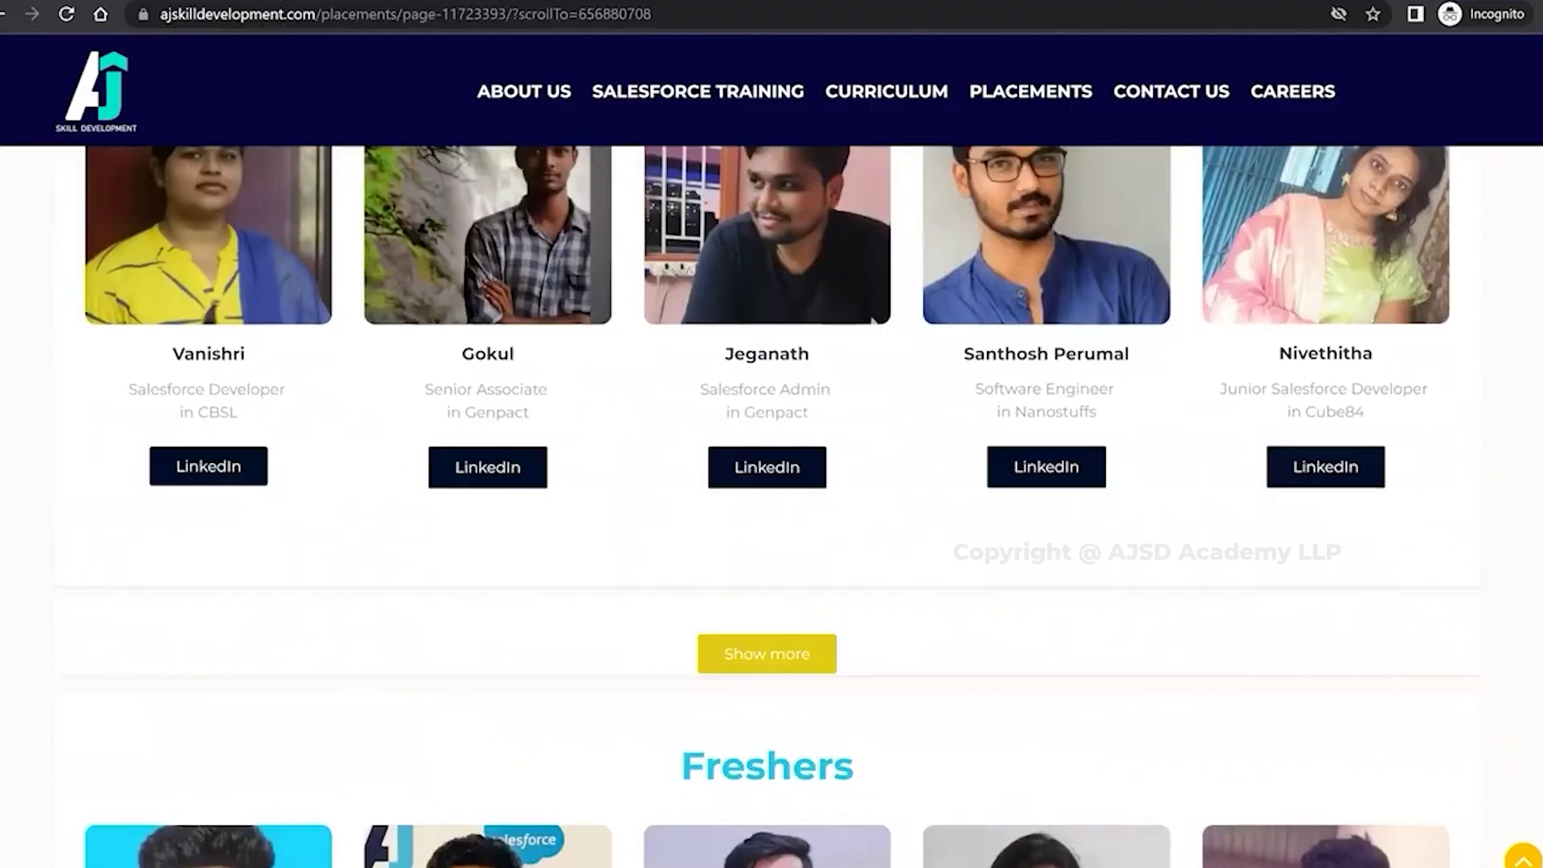
{"action": "scroll", "coordinate": [882, 281], "scroll_direction": "up", "scroll_amount": 5}
{"action": "scroll", "coordinate": [1195, 127], "scroll_direction": "up", "scroll_amount": 10}
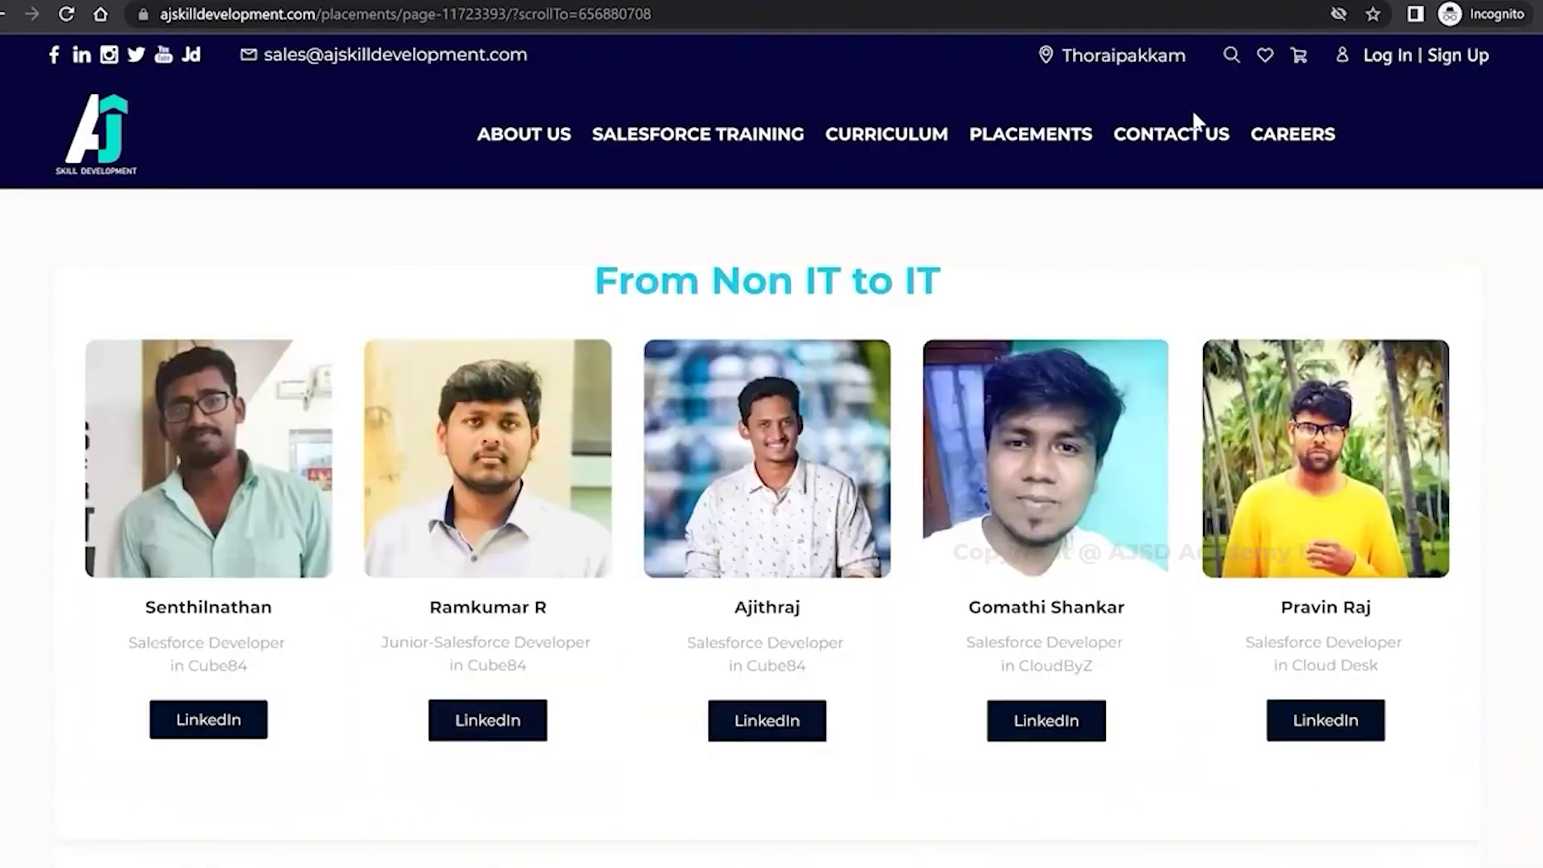
Open the academy's contact page and review the fields of the Submit Your Enquiry form.
{"action": "left_click", "coordinate": [1188, 141]}
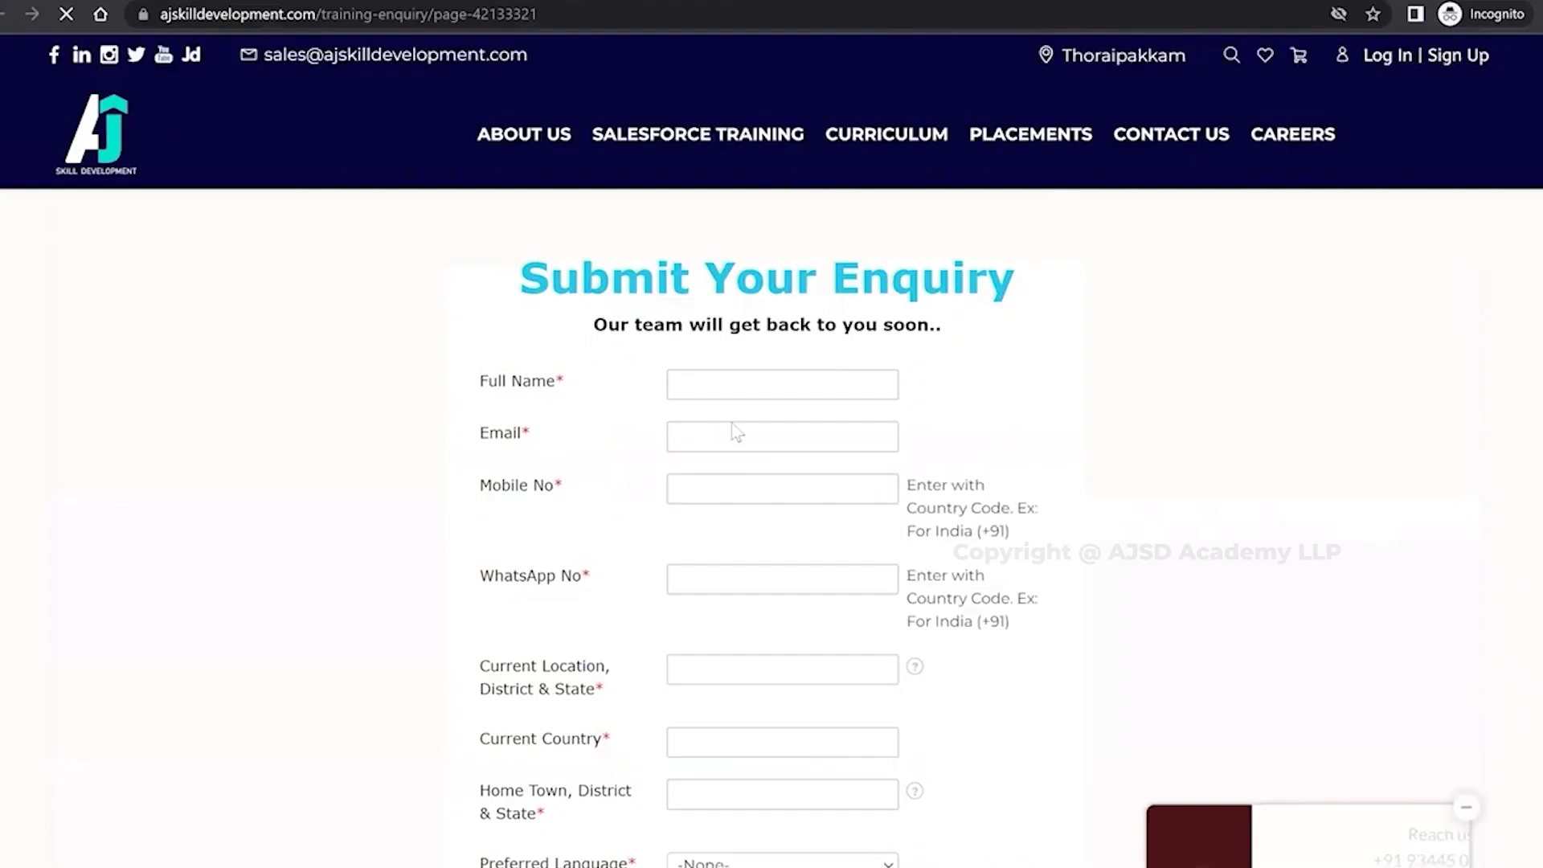
{"action": "scroll", "coordinate": [740, 550], "scroll_direction": "down", "scroll_amount": 9}
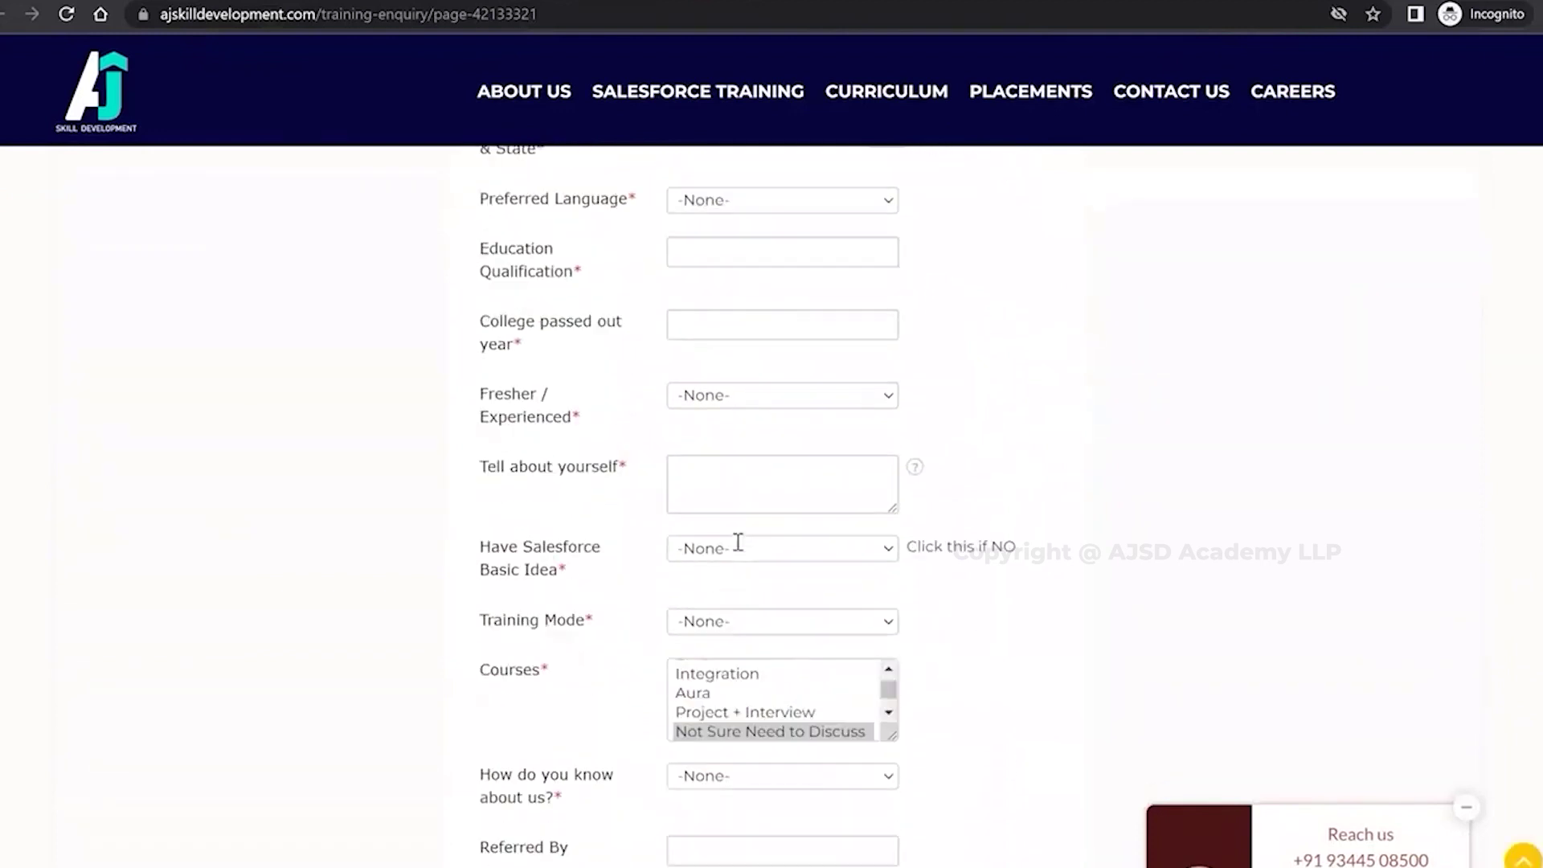
{"action": "scroll", "coordinate": [740, 550], "scroll_direction": "down", "scroll_amount": 4}
{"action": "scroll", "coordinate": [737, 542], "scroll_direction": "up", "scroll_amount": 10}
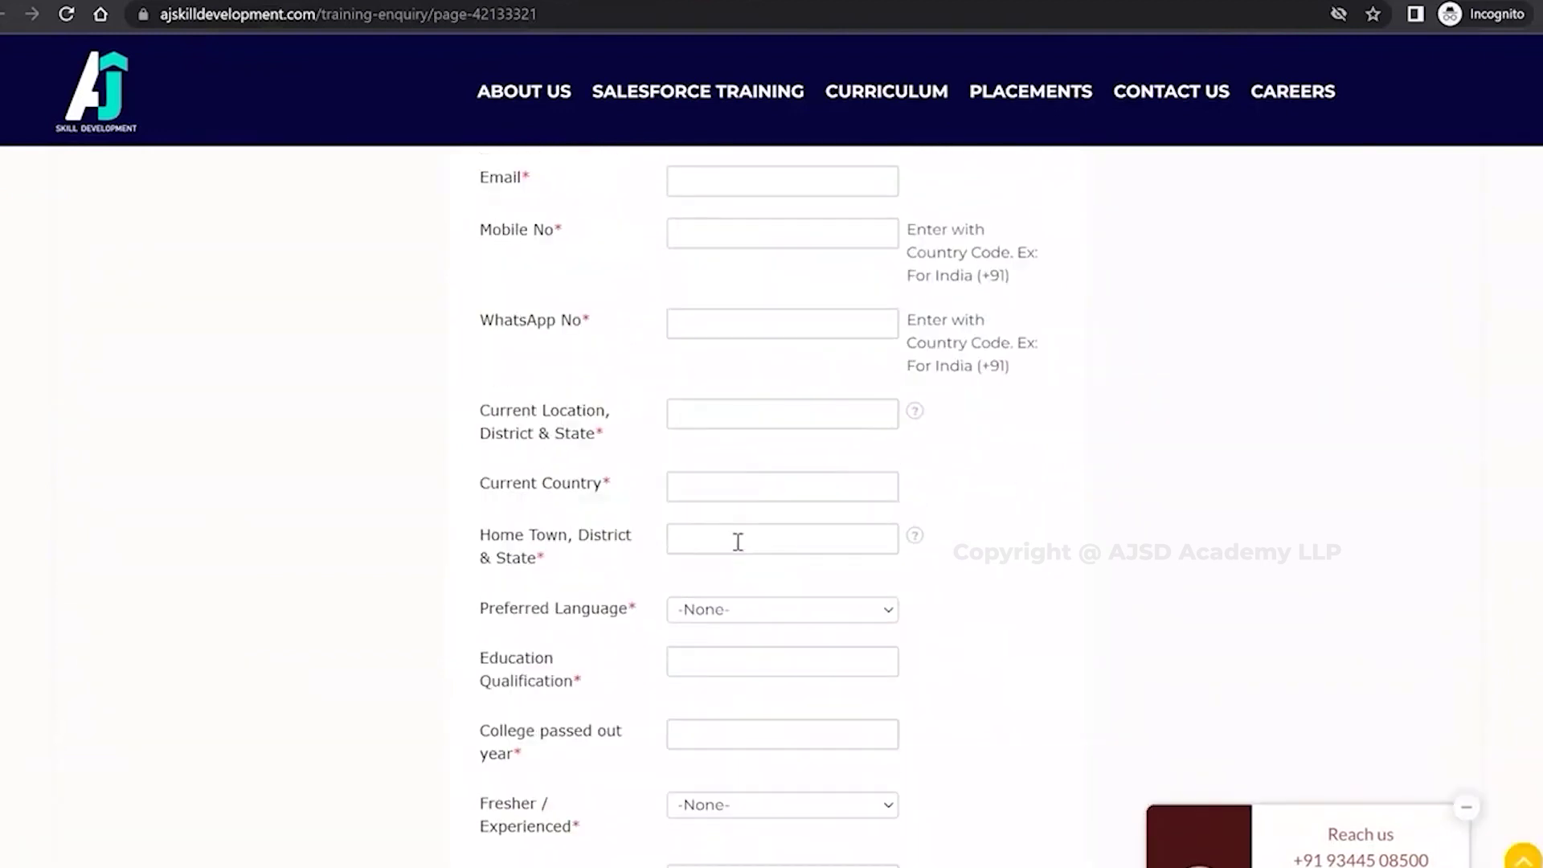
{"action": "scroll", "coordinate": [737, 542], "scroll_direction": "up", "scroll_amount": 3}
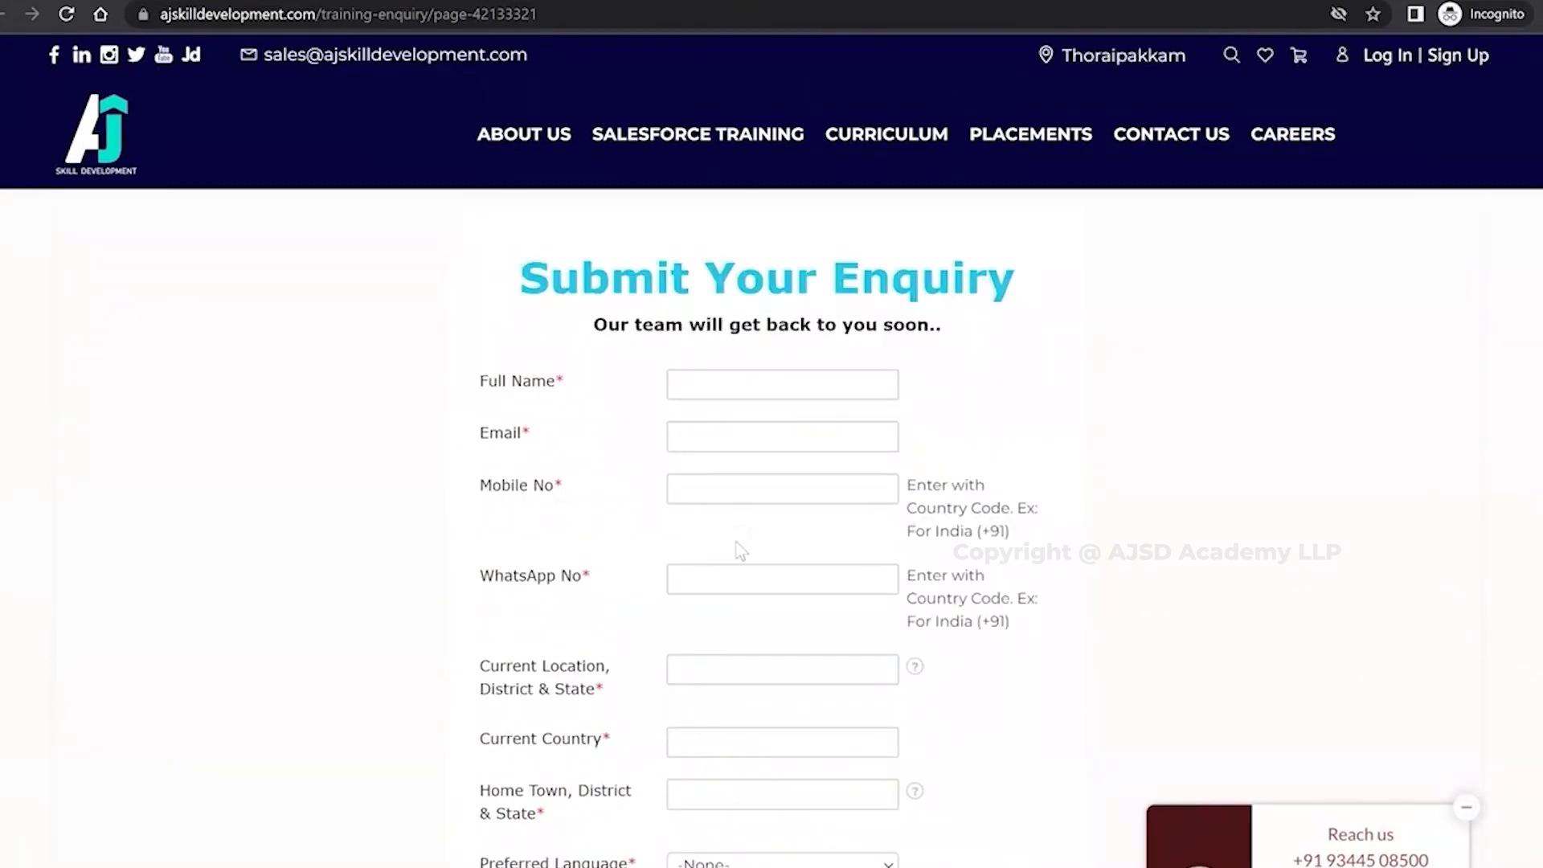